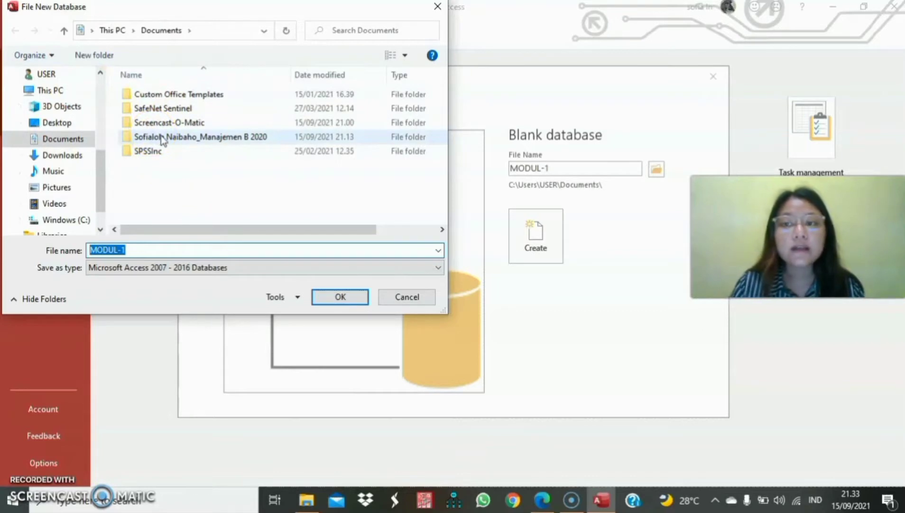
Step: Create the blank database MODUL-1 in the Manajemen B 2020 student's folder under Documents
double_click(211, 140)
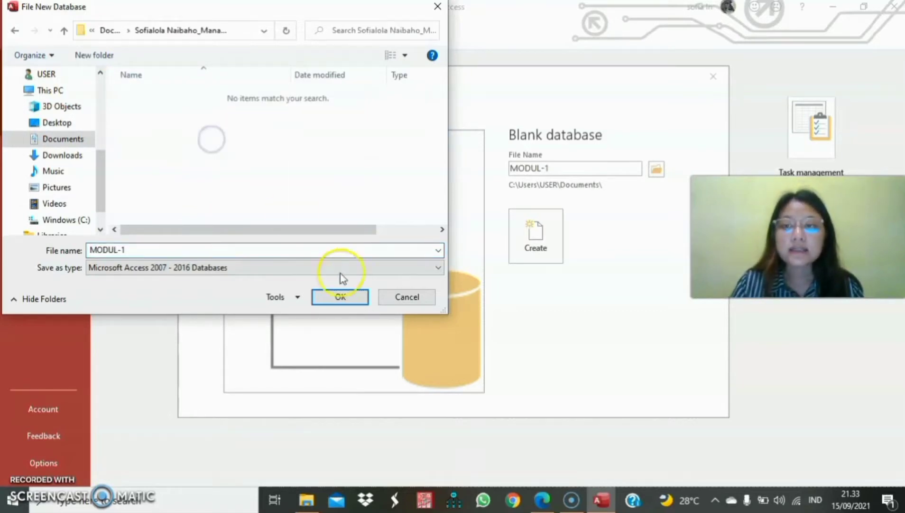
click(338, 297)
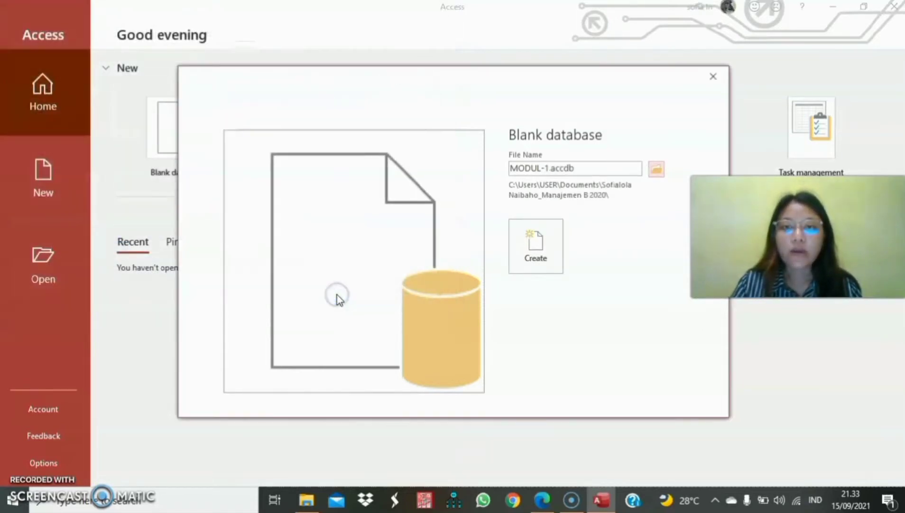
click(551, 240)
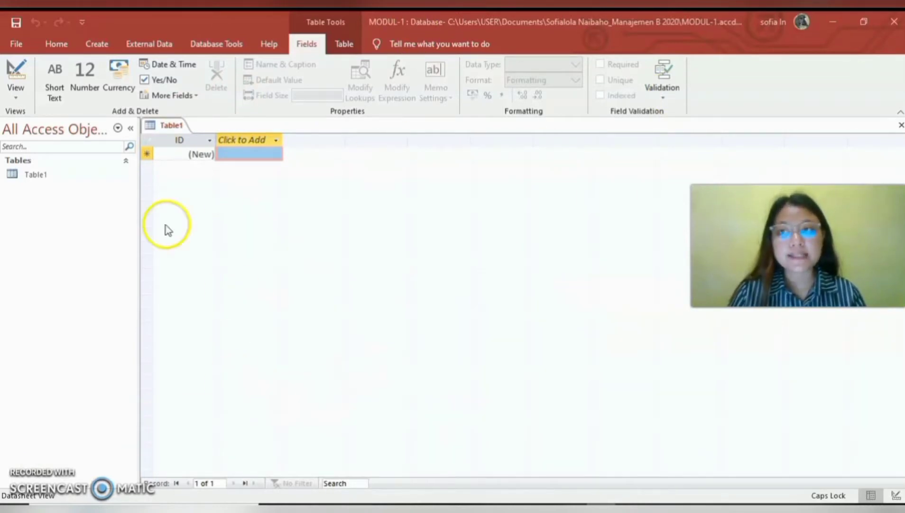
click(17, 40)
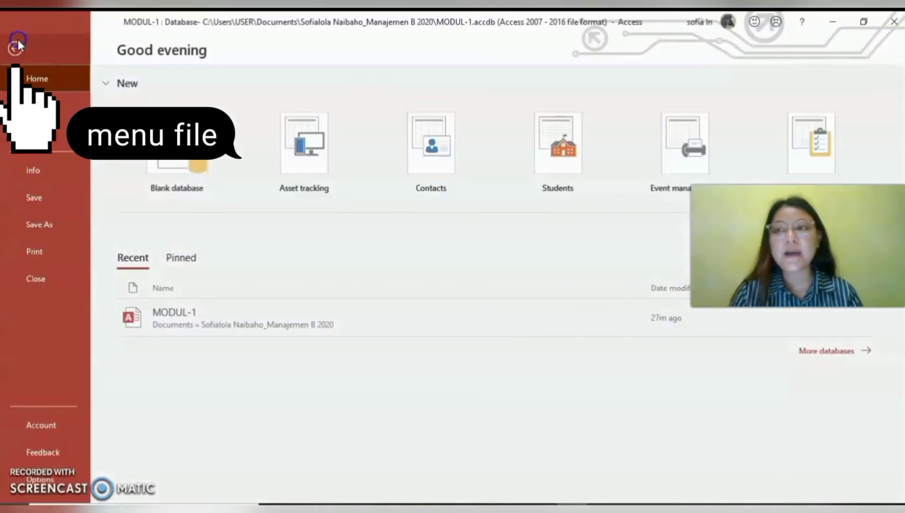
click(17, 42)
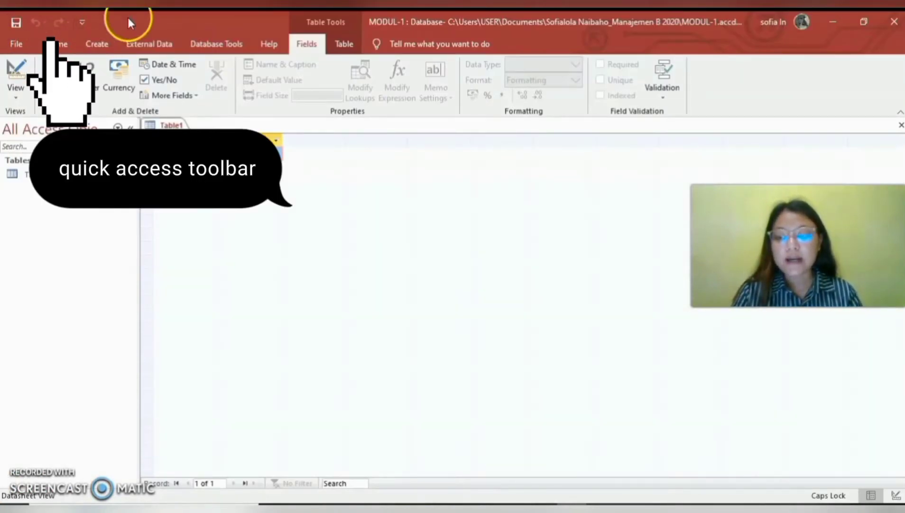
click(158, 42)
click(209, 42)
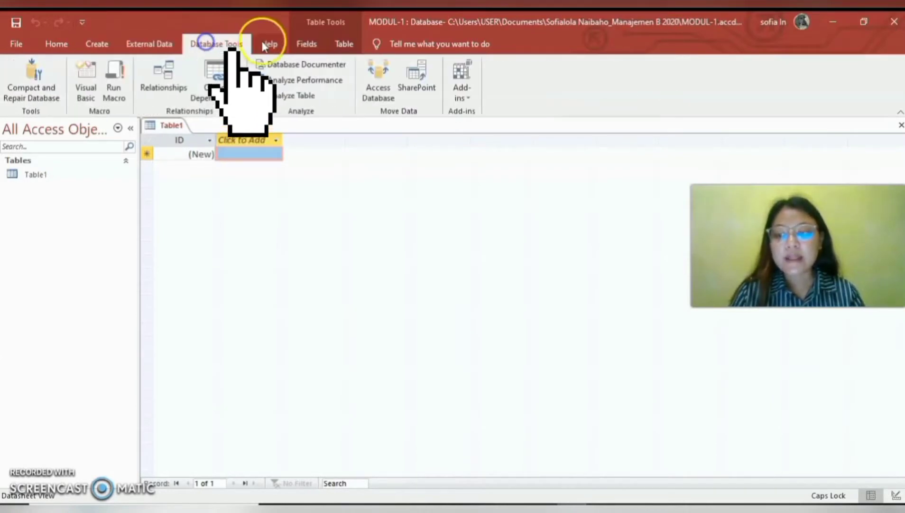
click(271, 43)
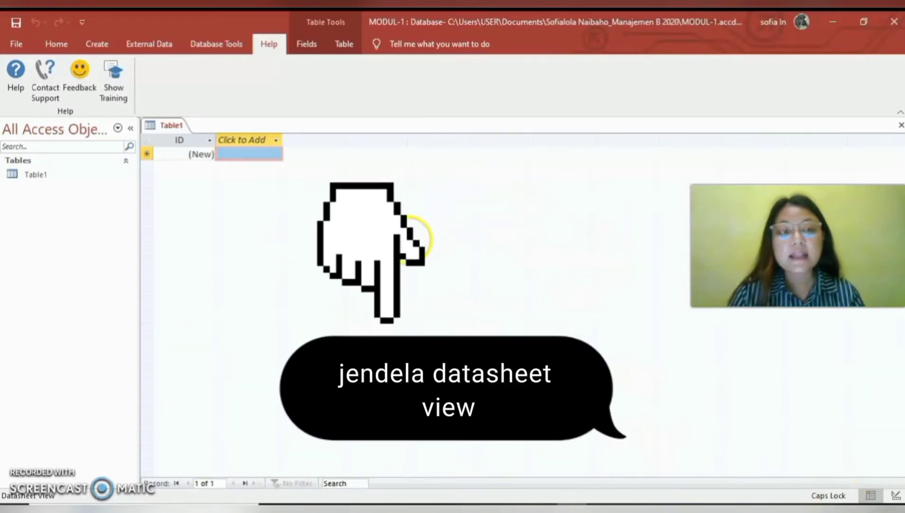
click(308, 41)
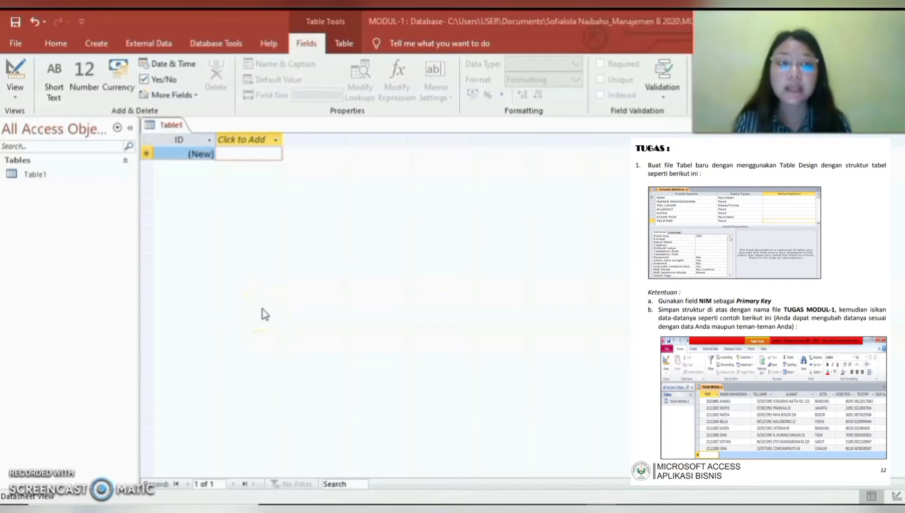
click(209, 140)
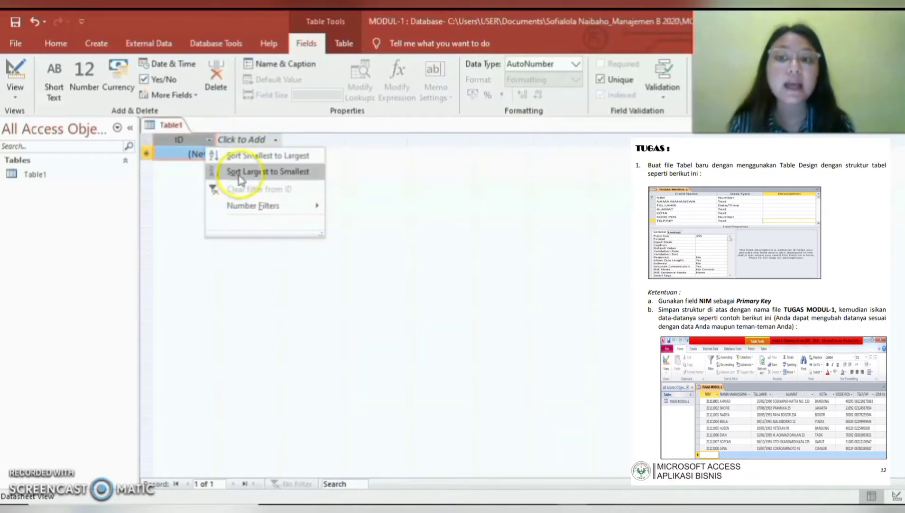
click(368, 189)
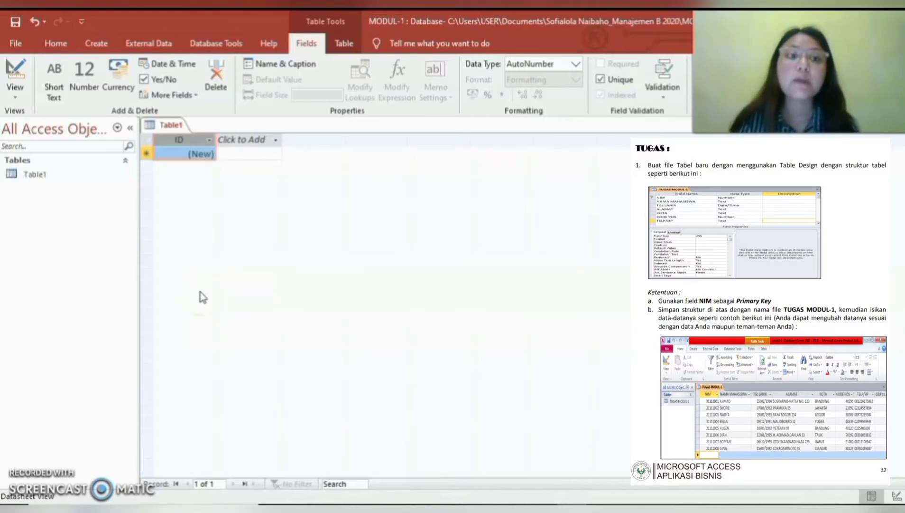
click(199, 151)
key(Tab)
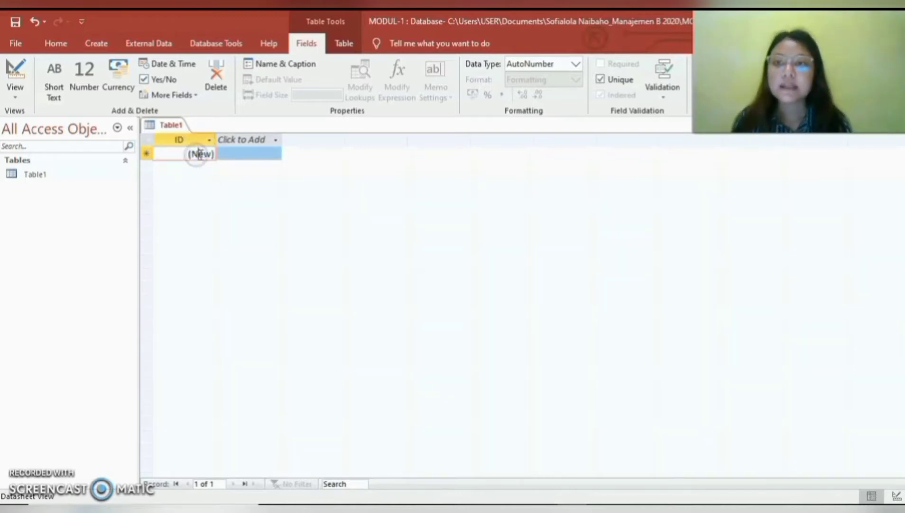
Step: Add three fields after ID in Table1, using the data types Number, Short Text and Date & Time in that order
click(276, 141)
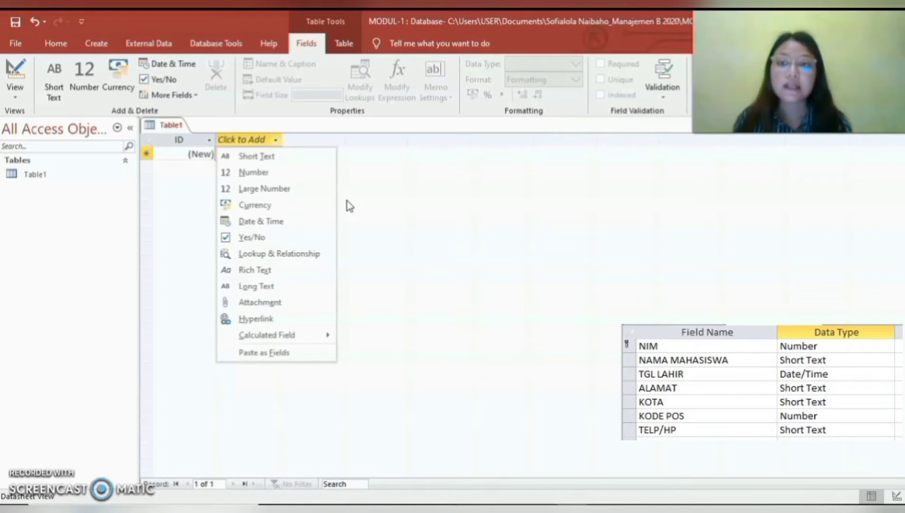
click(266, 172)
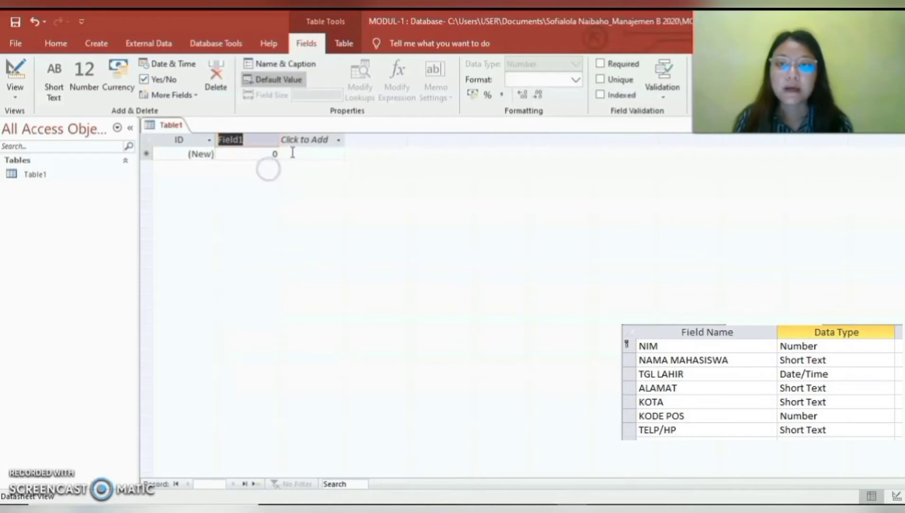
click(340, 141)
click(343, 162)
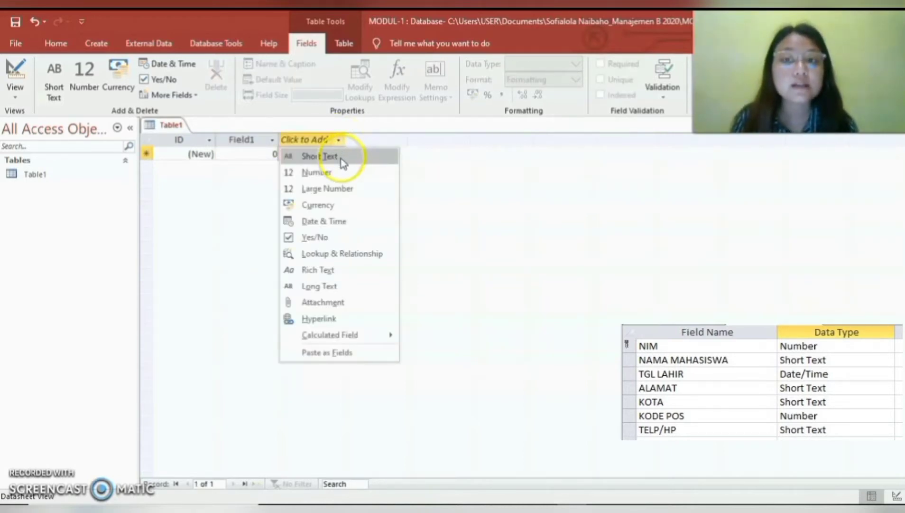
click(402, 142)
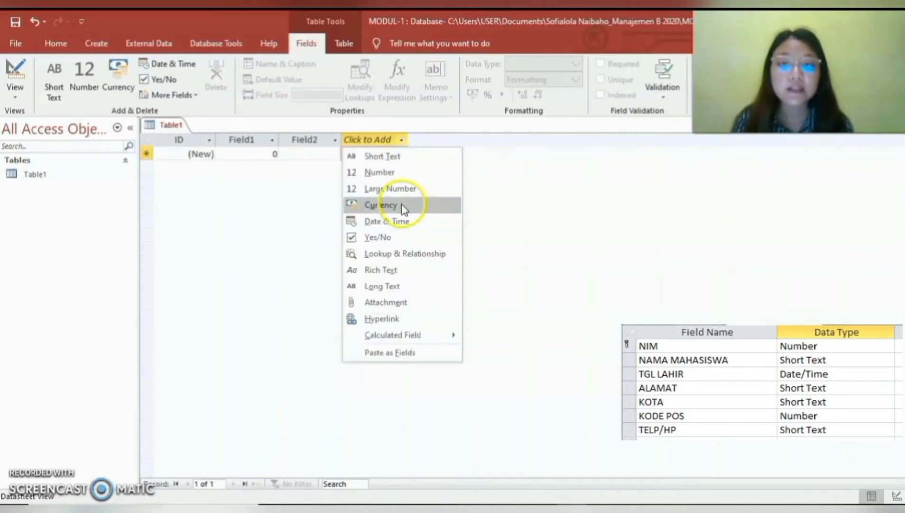
click(399, 221)
Step: Add four more fields after Field3, using the data types Short Text, Short Text, Number and Short Text in that order
click(463, 142)
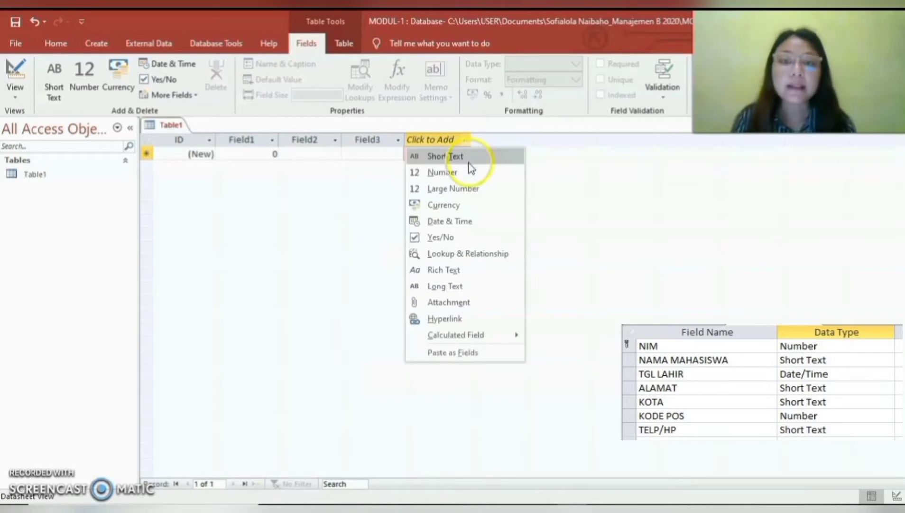
click(468, 158)
click(526, 143)
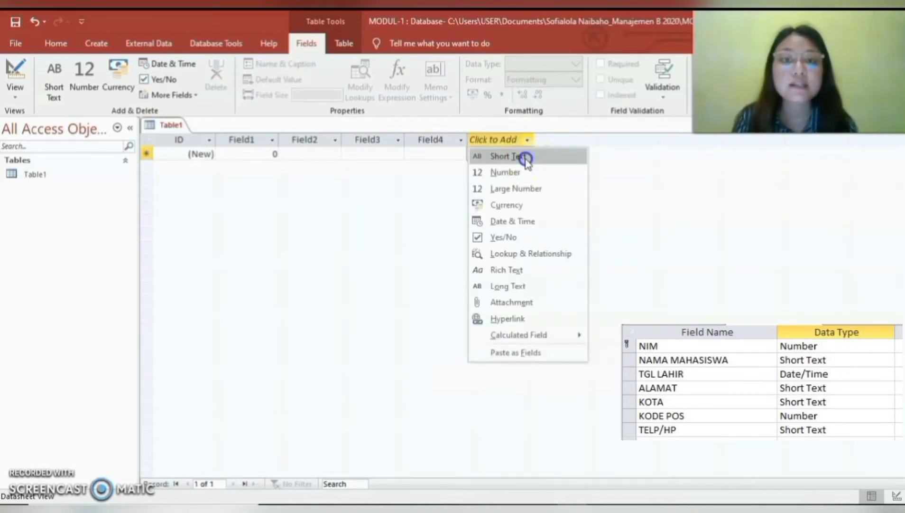
click(528, 157)
click(591, 142)
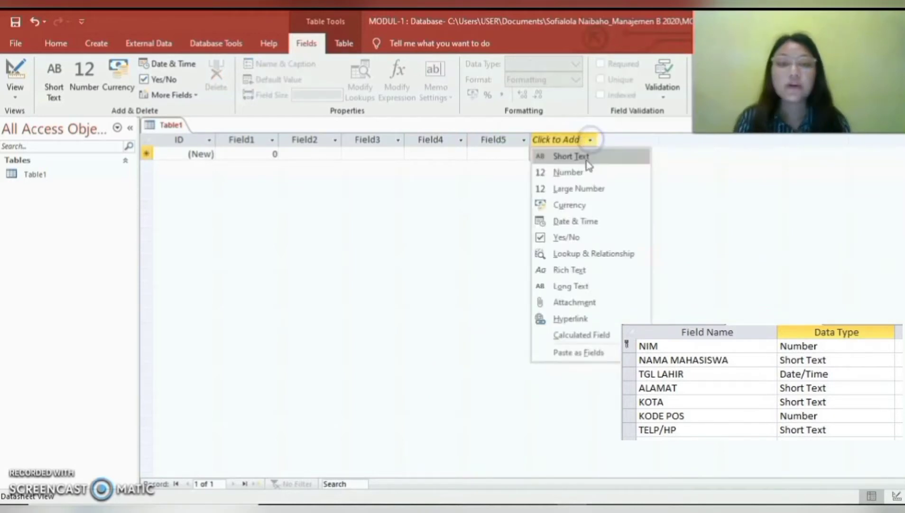
click(584, 173)
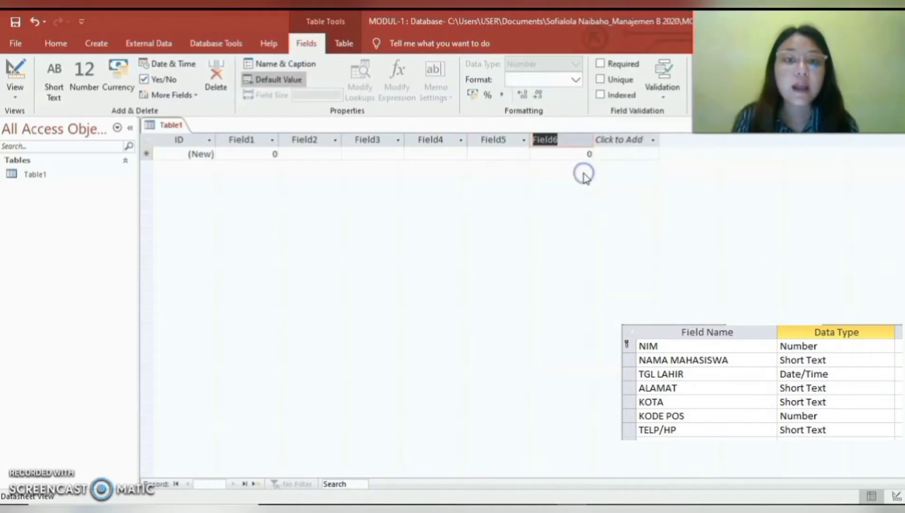
click(648, 143)
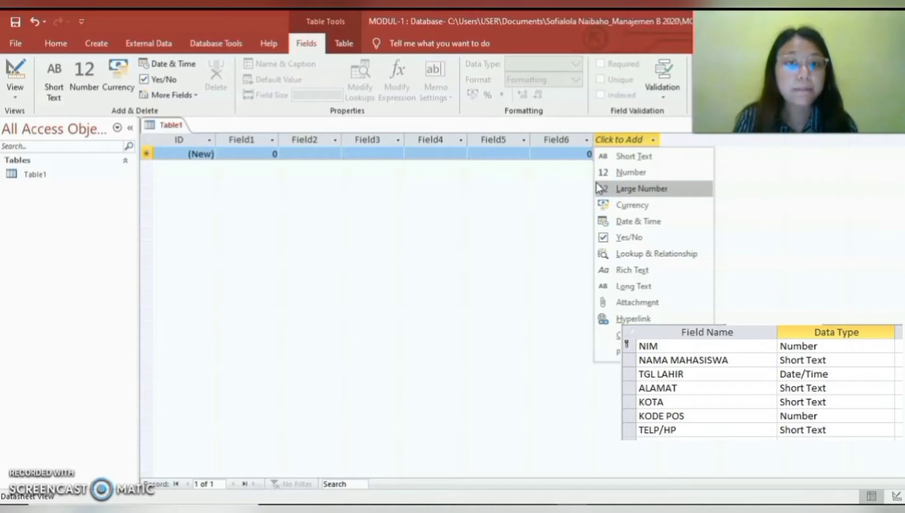
click(609, 156)
Step: Enter the student ID numbers of the first three records in Field1
click(199, 153)
click(233, 155)
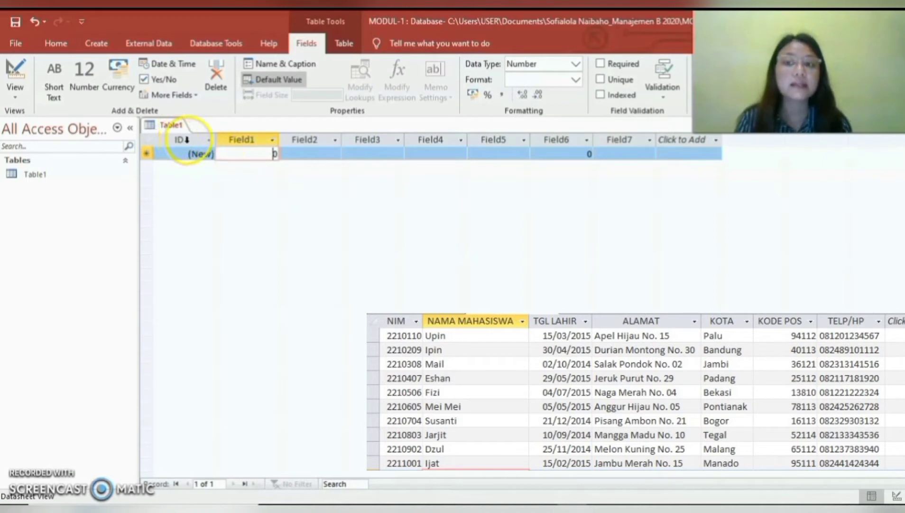
drag(271, 153, 279, 154)
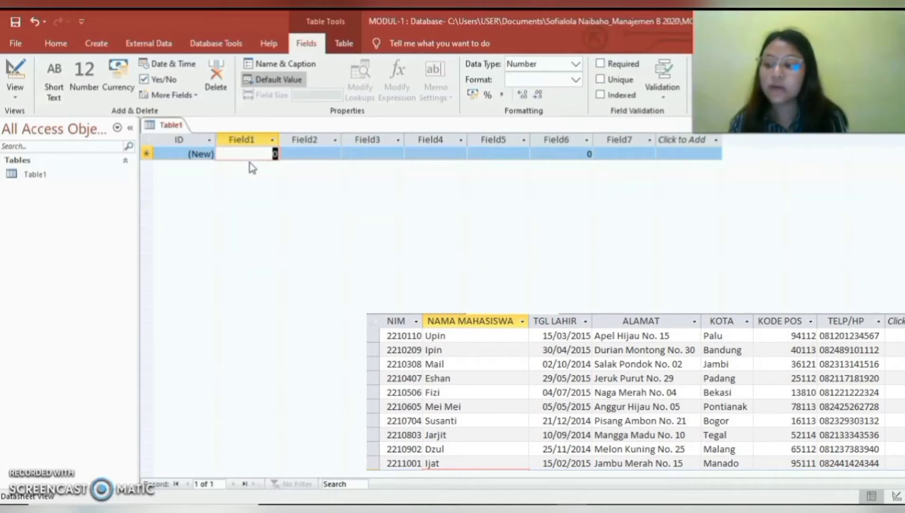
text(2210)
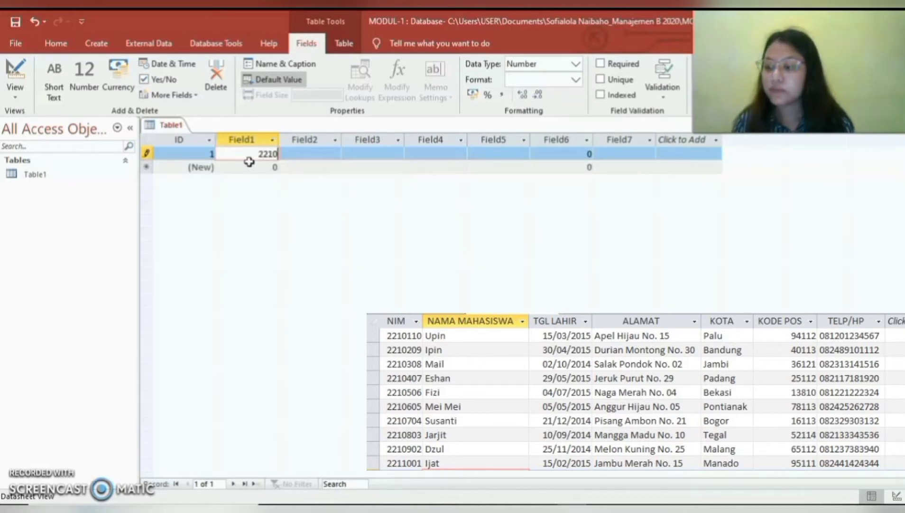
text(110)
click(256, 168)
text(2210209)
key(Down)
text(2210308)
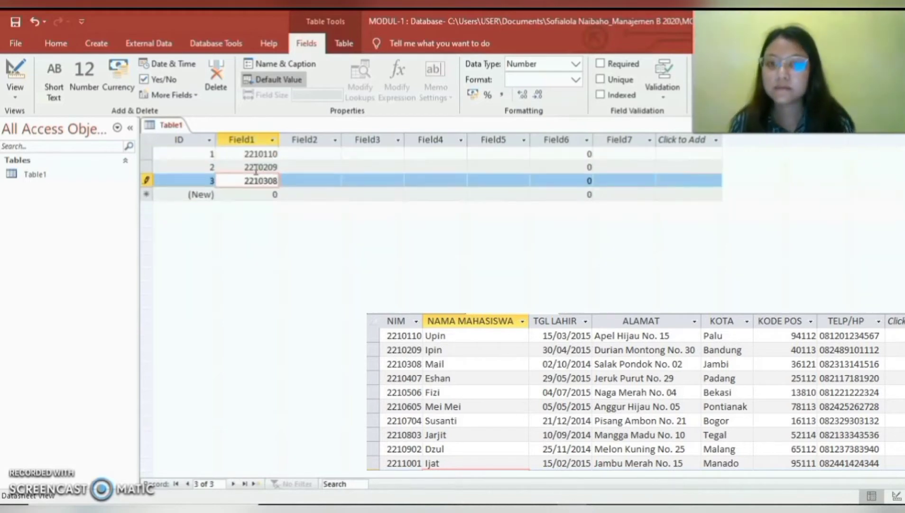
Step: Fill in the student ID numbers for records 4 to 10 in Field1
key(Down)
text(2210407)
key(Down)
text(2210506)
key(Down)
text(2210605)
key(Down)
Step: Correct the student ID number of record 10 in Field1 to match the reference list
drag(263, 275, 278, 276)
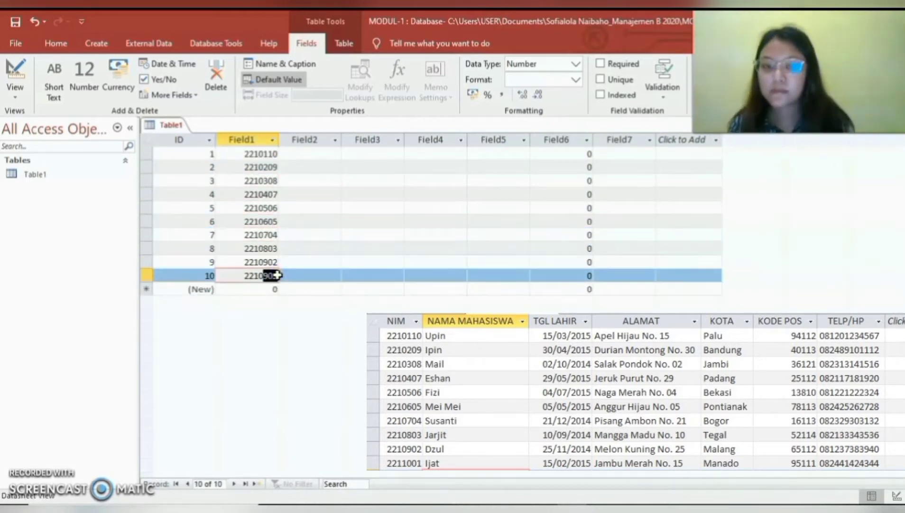
text(001)
click(265, 277)
key(BackSpace)
text(1)
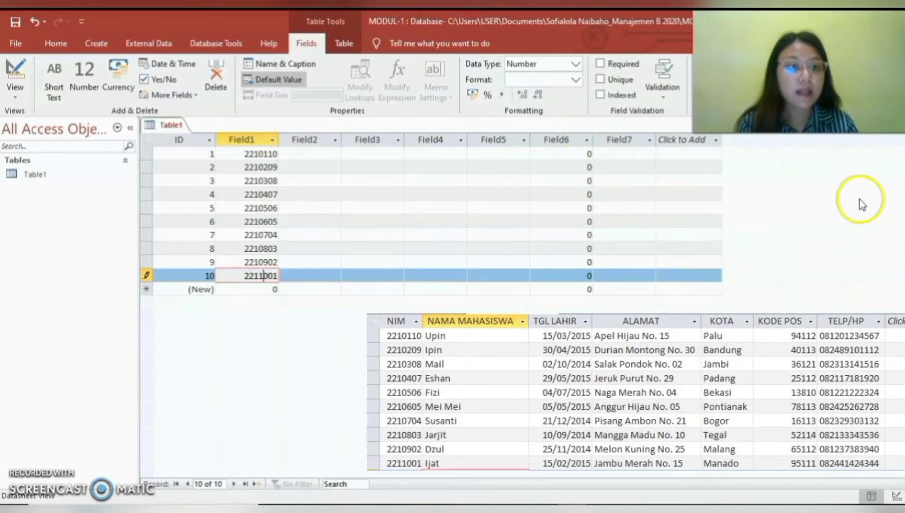
Step: Enter the student names of the first three records in Field2
click(308, 154)
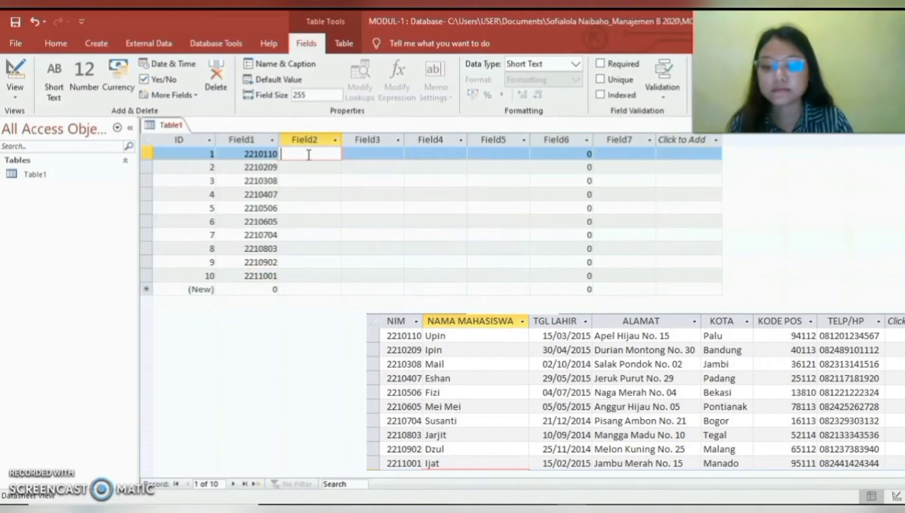
text(Upin)
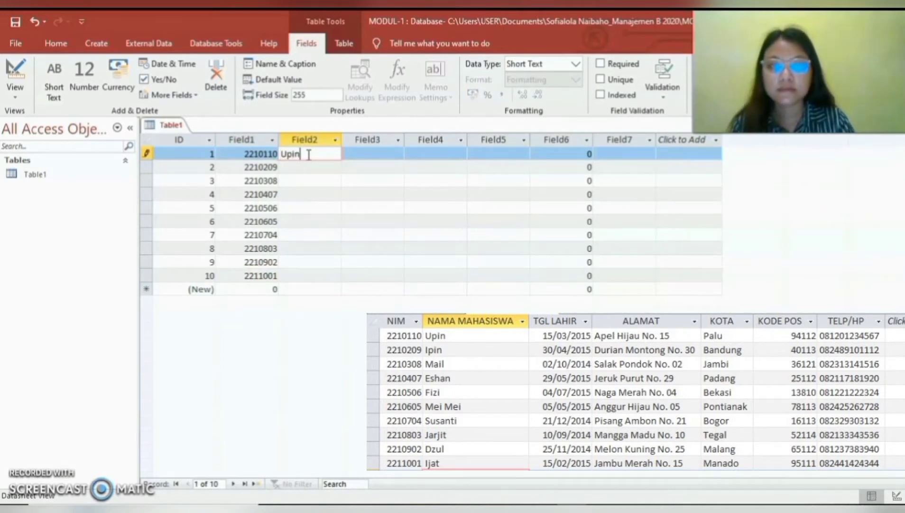
key(Down)
text(Ipin)
key(Down)
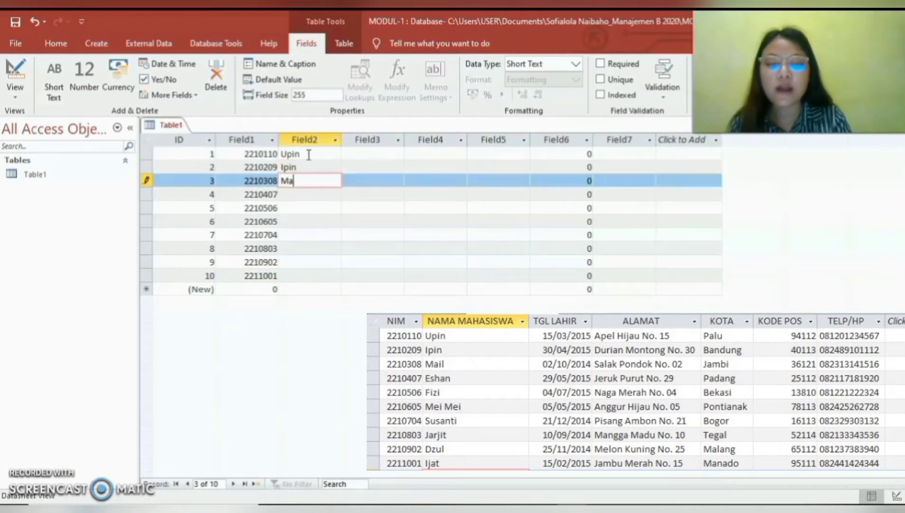
key(Down)
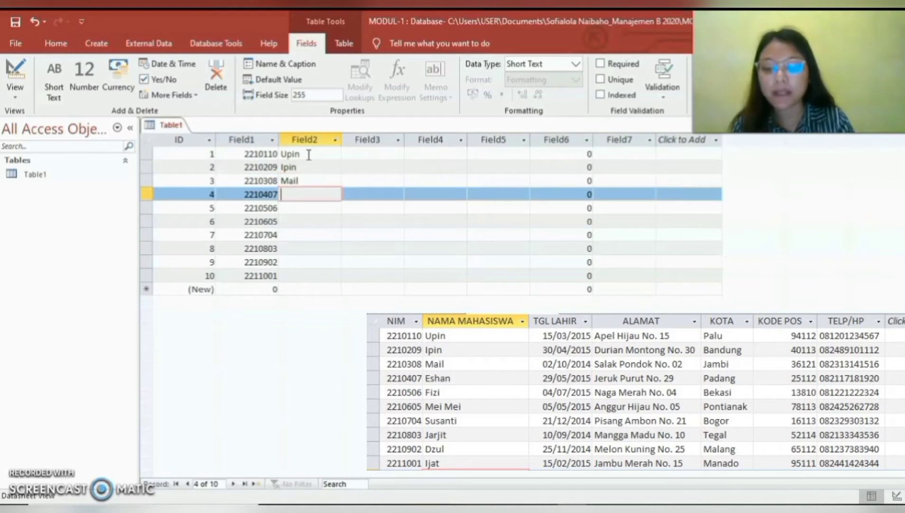
Step: Enter the remaining student names for records 4 to 10 in Field2
text(Eshan)
key(Down)
text(Fizi)
key(Down)
text(Mei Mei)
key(Down)
text(Susanti)
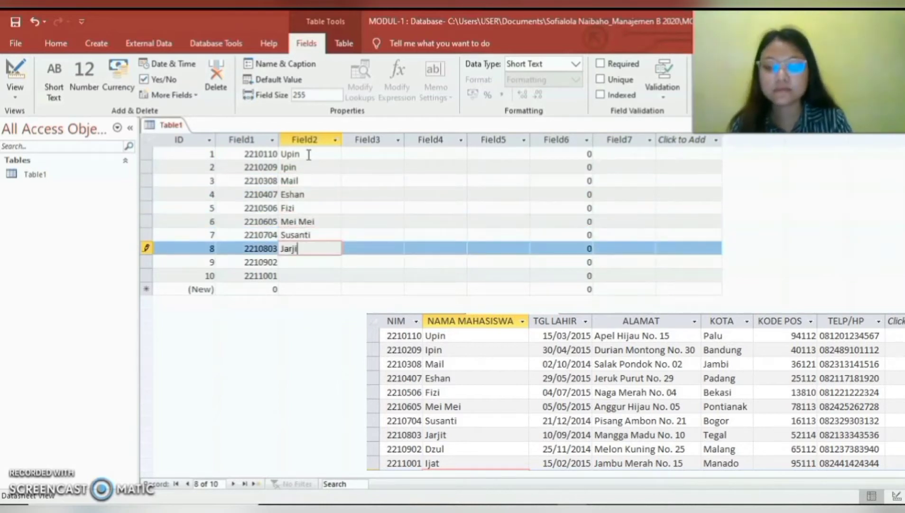
Step: Enter the birth dates of the first three records in Field3
click(365, 152)
text(15/03/2015)
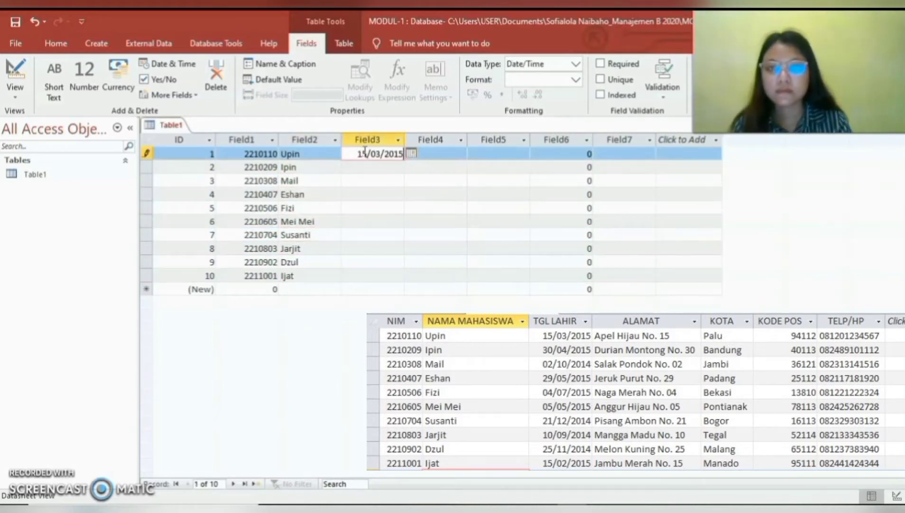
click(372, 167)
text(30)
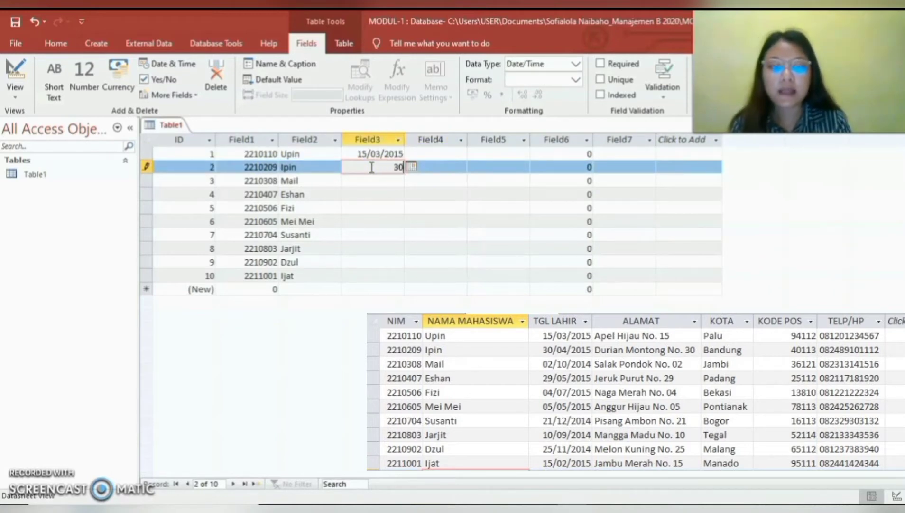
text(0/04/)
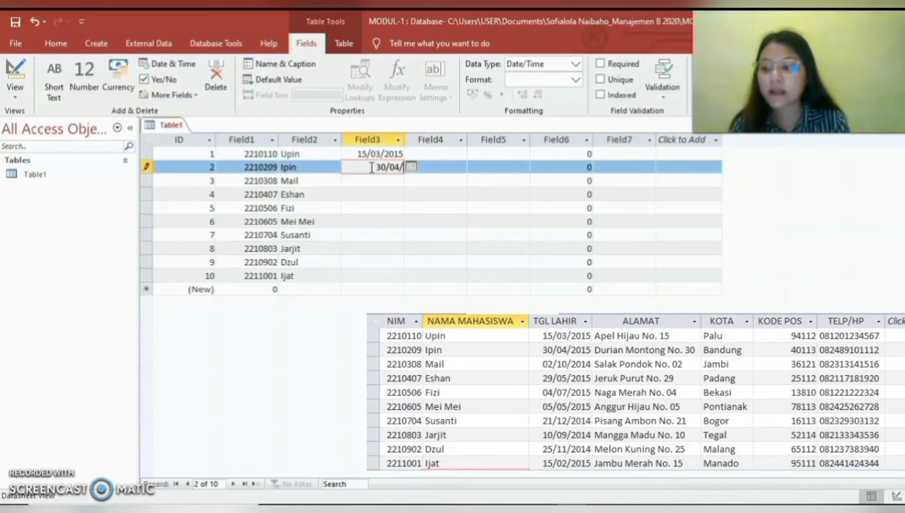
text(2015)
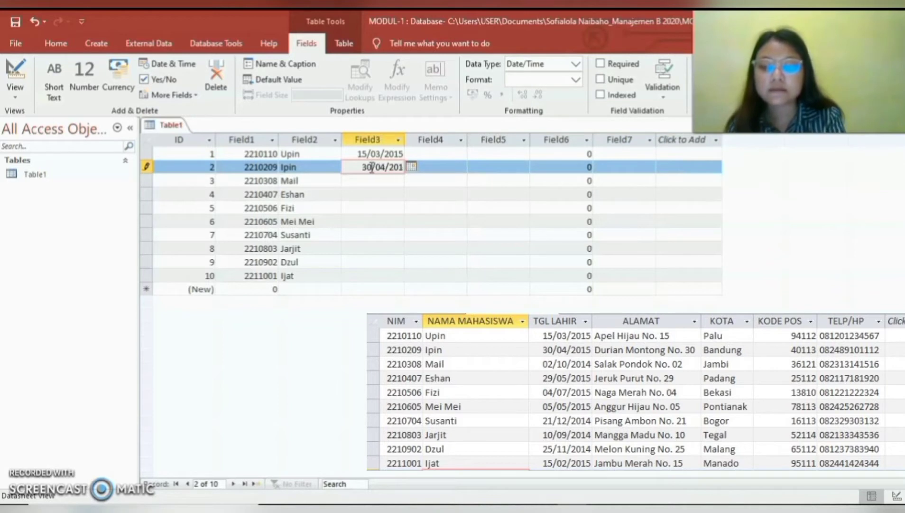
click(376, 180)
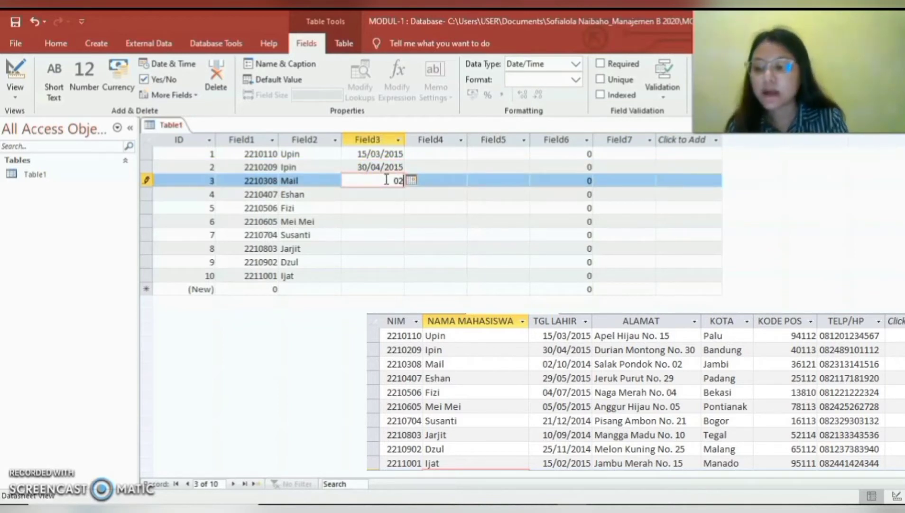
text(02/10/)
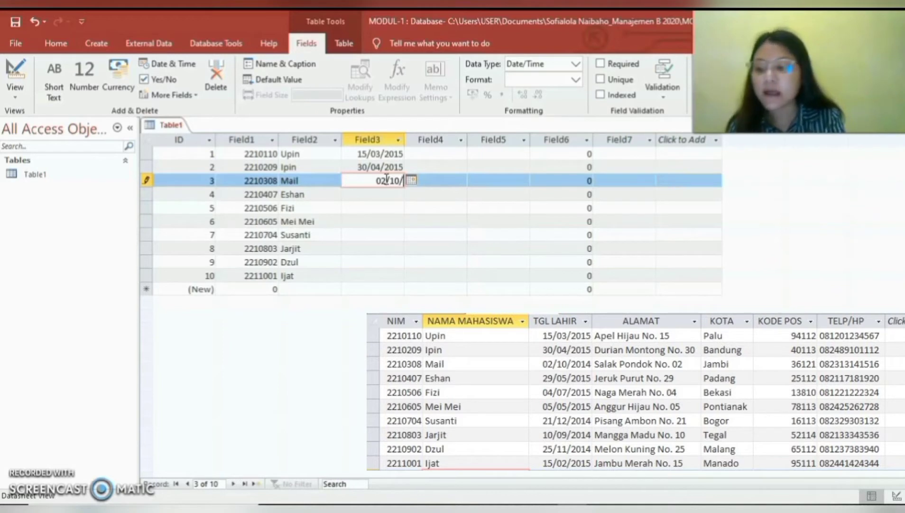
text(2015)
key(Down)
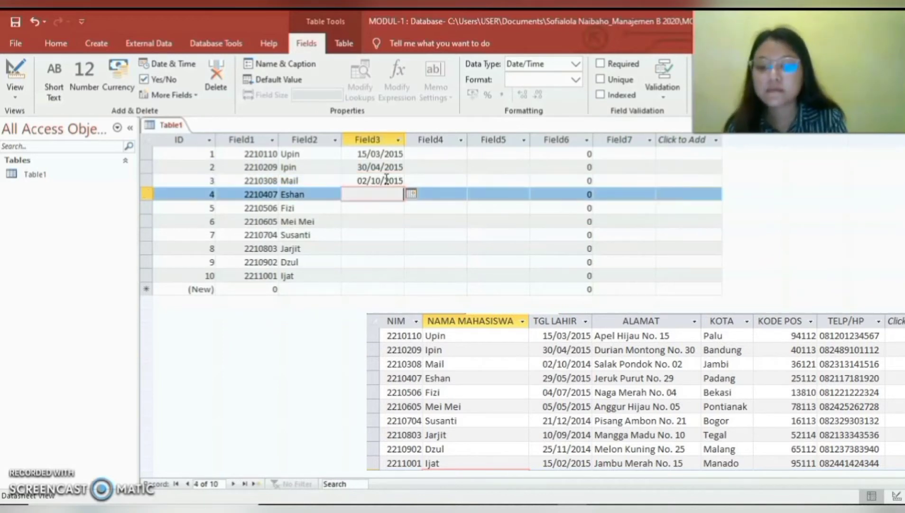
Step: Enter the remaining birth dates for records 4 to 10 in Field3, following the reference list
text(29/05/2015)
key(Down)
text(04/07/2015)
key(Down)
text(05/05/2015)
key(Down)
text(21/12/2014)
key(Down)
text(10/09)
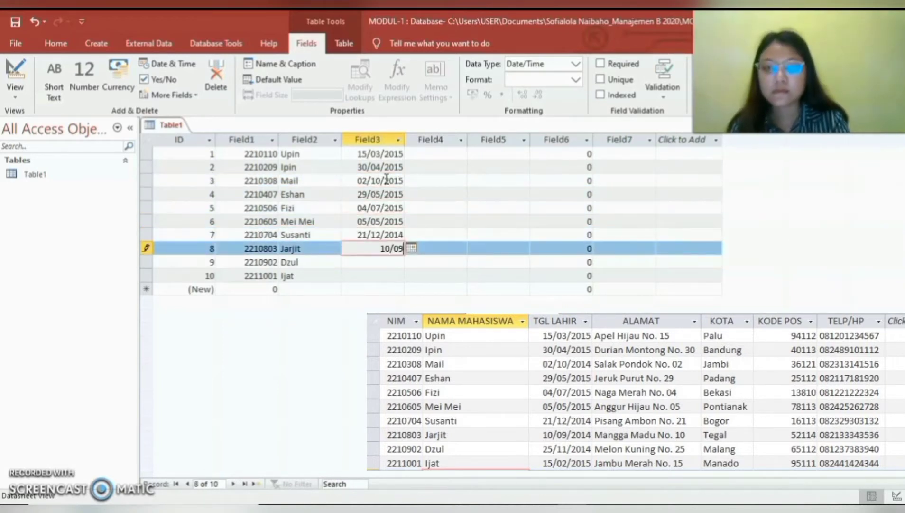
text(/2014)
key(Down)
text(25/11/2014)
key(Down)
text(15/02/2015)
Step: Enter the street addresses of records 1 to 5 in Field4, following the reference list
click(436, 155)
text(Apel Hijau No. 15Dur)
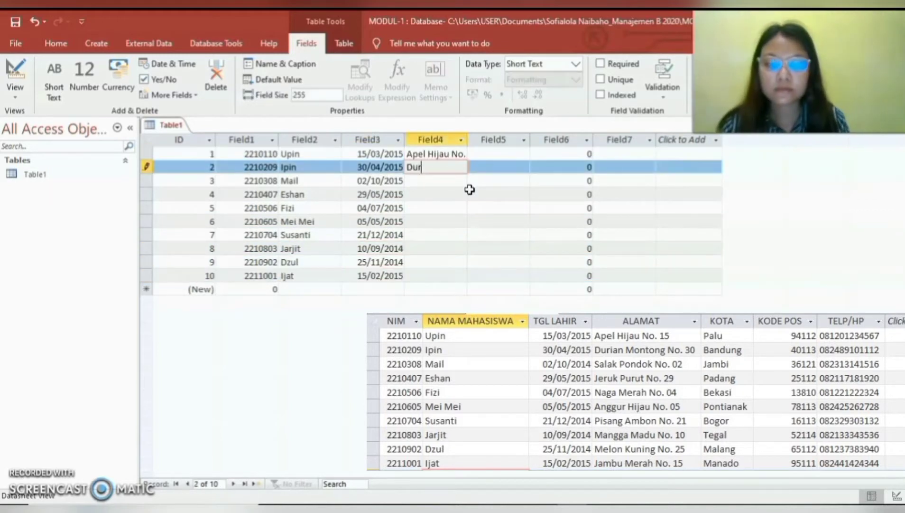
text(ian Montong No. 30)
key(Down)
text(Salak Pondok No. 02)
key(Down)
text(Jeruk Purut No. 29)
key(Down)
text(Naga Merah No.)
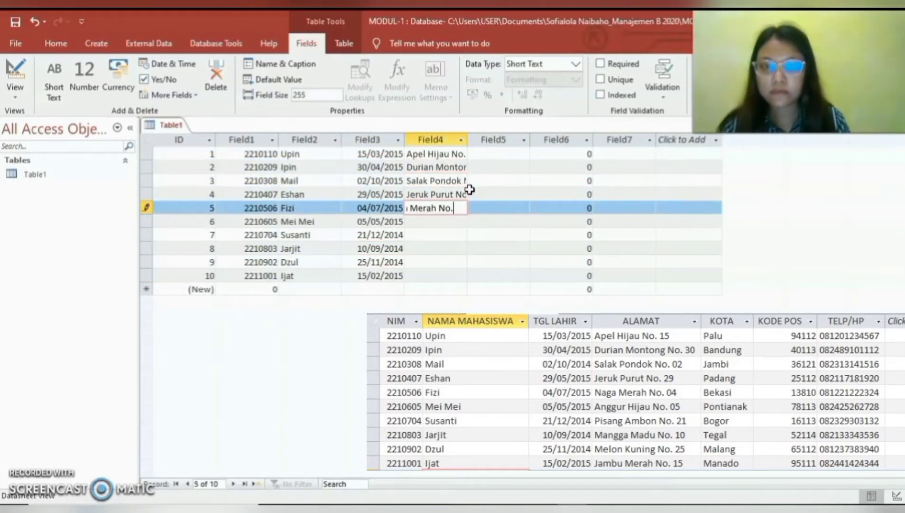
text( 04)
Step: Enter the remaining street addresses for records 6 to 10 in Field4
key(Down)
text(Anggur Hijau No. 05)
key(Down)
text(Pisang Ambon No. 21)
key(Down)
text(Mangga)
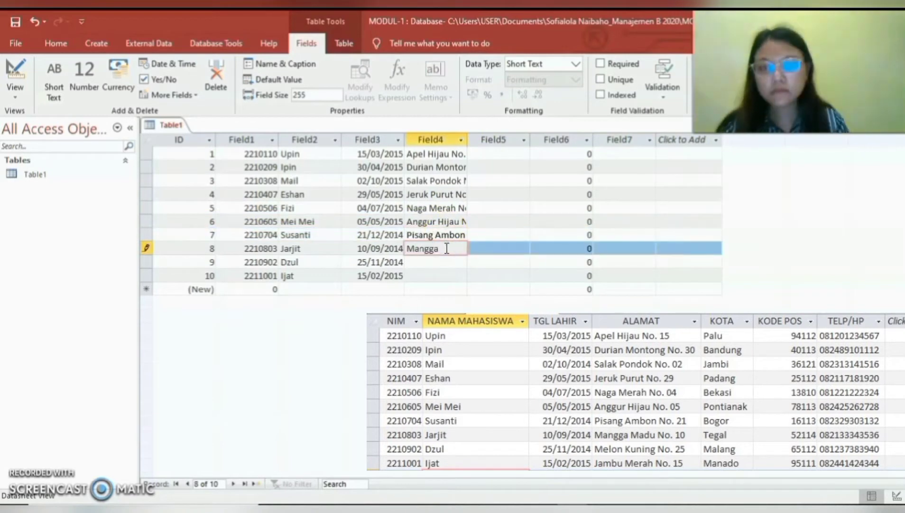
text( Madu No. 10)
key(Down)
text(Melon Kuning No. 25)
key(Down)
text(Jambu Merah No. 15)
Step: Enter the cities Palu, Bandung, Jambi, Padang, Bekasi, Pontianak, Bogor, Tegal, Malang and Manado in Field5 for records 1 to 10
click(502, 154)
text(Palu)
key(Down)
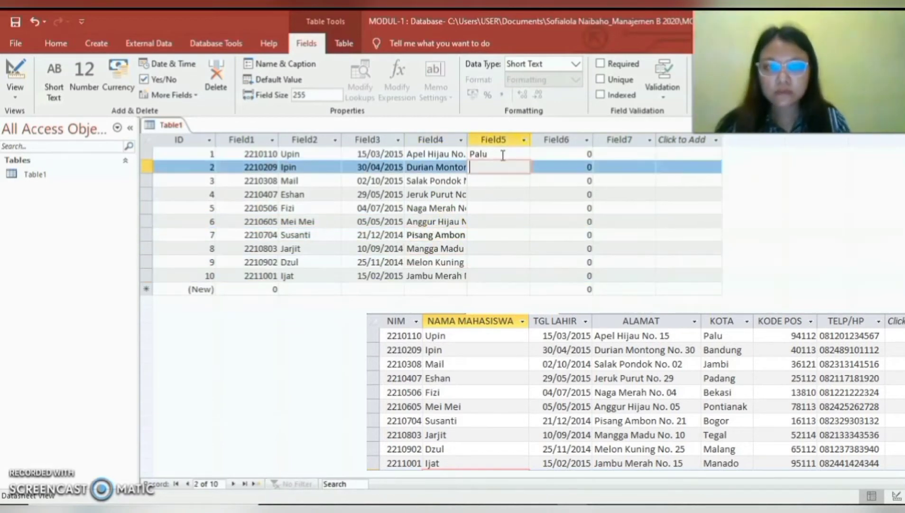
text(Bandung)
key(Down)
text(Jambi)
key(Down)
text(Padang)
key(Down)
text(Bekasi)
Step: Replace the zeros in Field6 with the postal codes of all ten records from the reference list
click(593, 154)
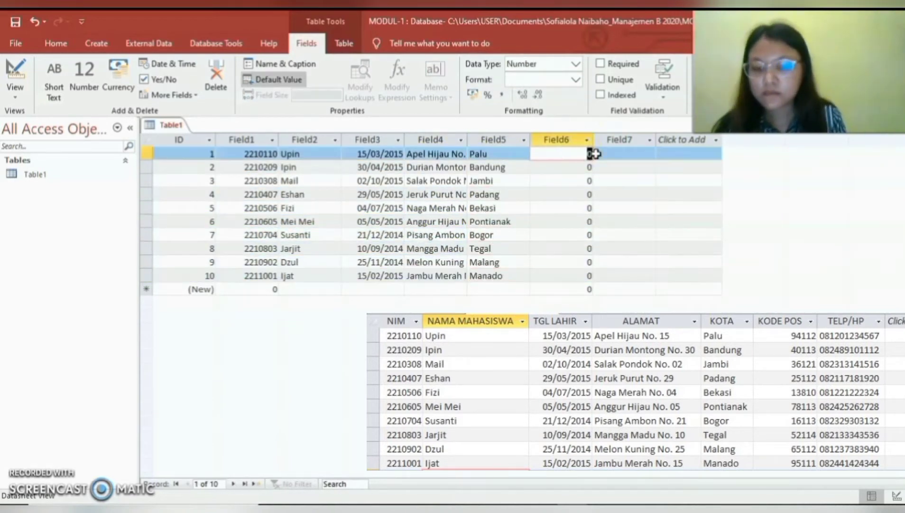
text(94112)
key(Down)
text(40113)
key(Down)
text(36121)
key(Down)
text(25112)
key(Down)
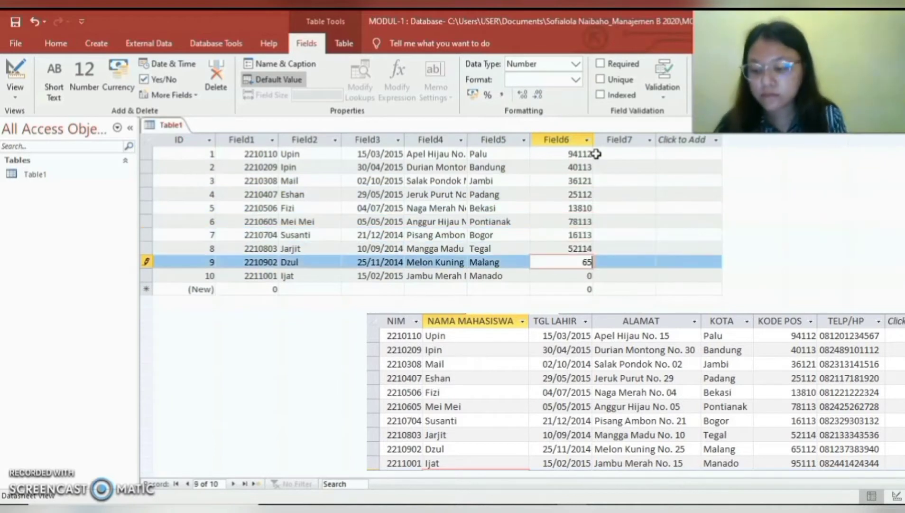
text(112)
key(Down)
text(95111)
Step: Enter the phone numbers of records 1 to 5 in Field7, following the reference list
click(632, 154)
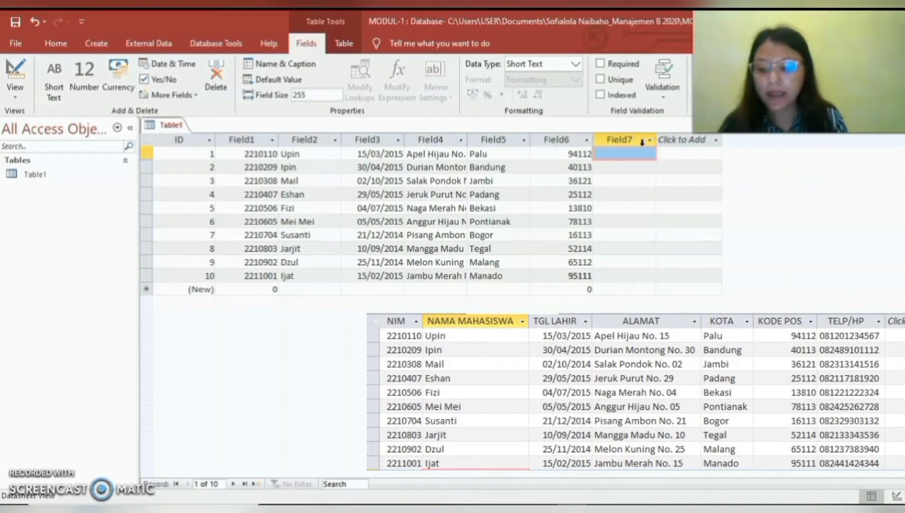
text(0812)
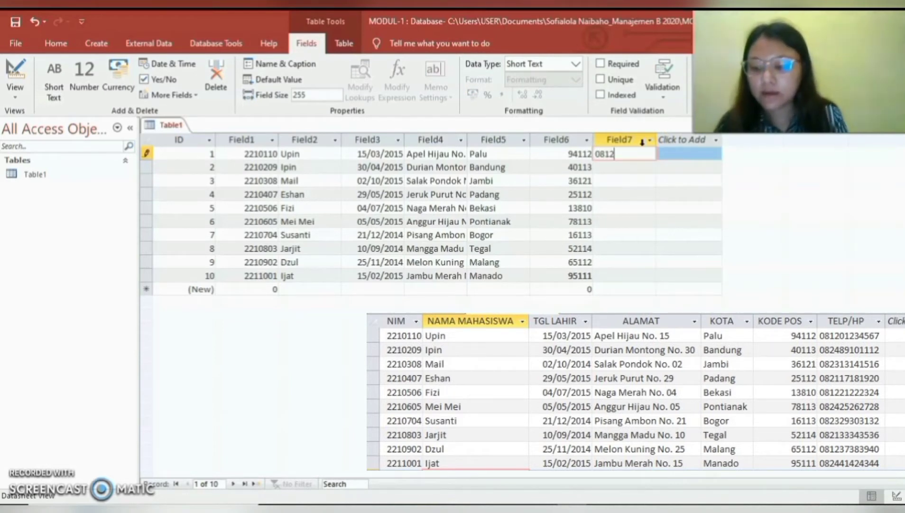
text(01234567)
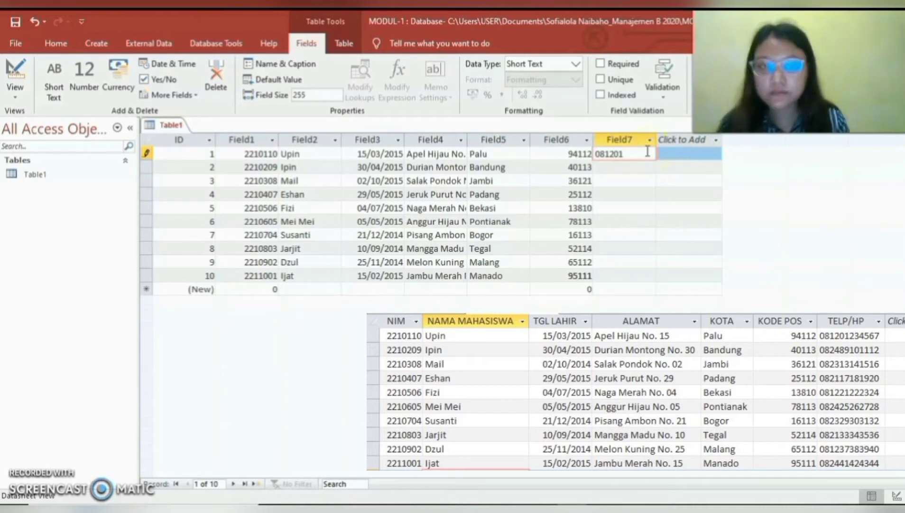
click(649, 167)
text(082489101112)
key(Down)
text(082313141516)
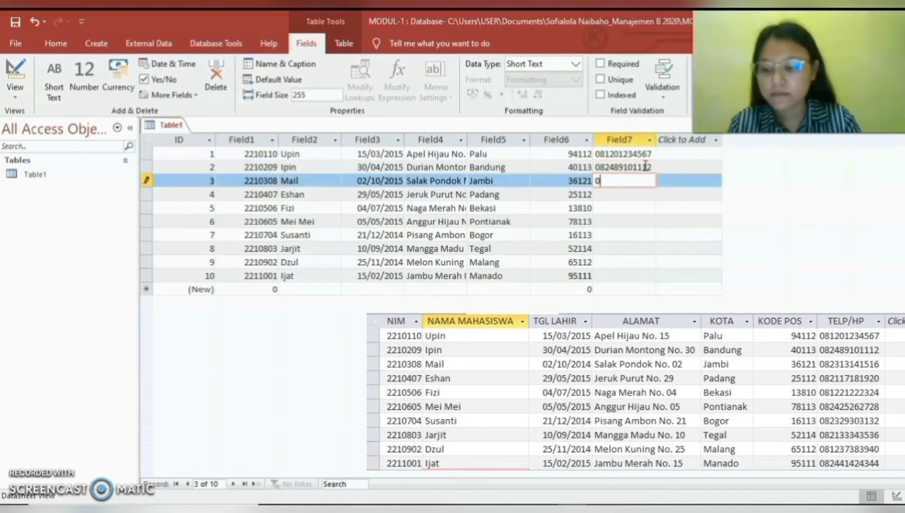
key(Down)
text(082117181920)
key(Down)
text(081221222324)
Step: Enter the remaining phone numbers for records 6 to 10 in Field7
key(Down)
text(082425262728)
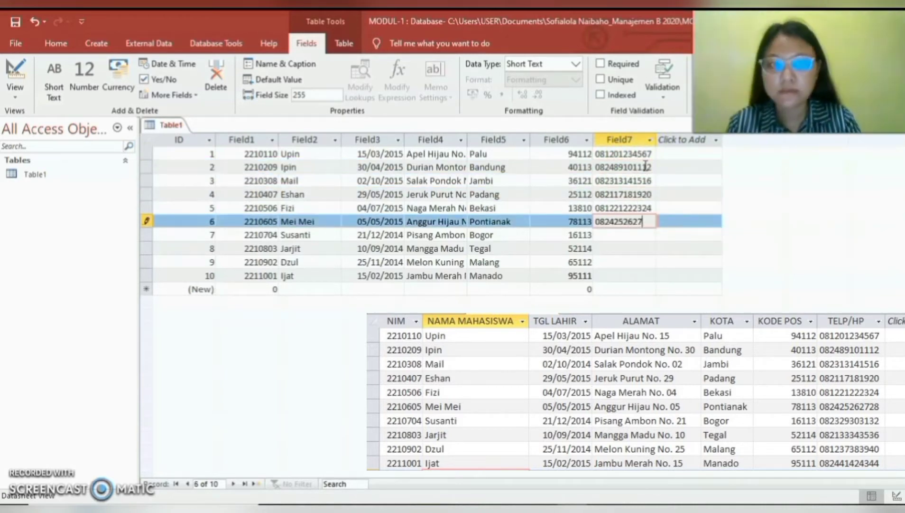
key(Down)
text(082329303132)
key(Down)
text(082133343536)
key(Down)
text(081237383940)
key(Down)
text(08244)
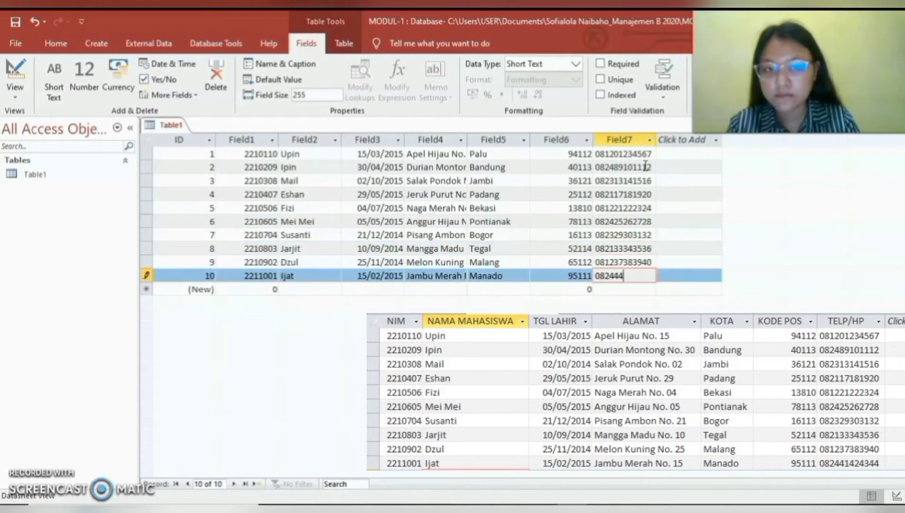
text(1424344)
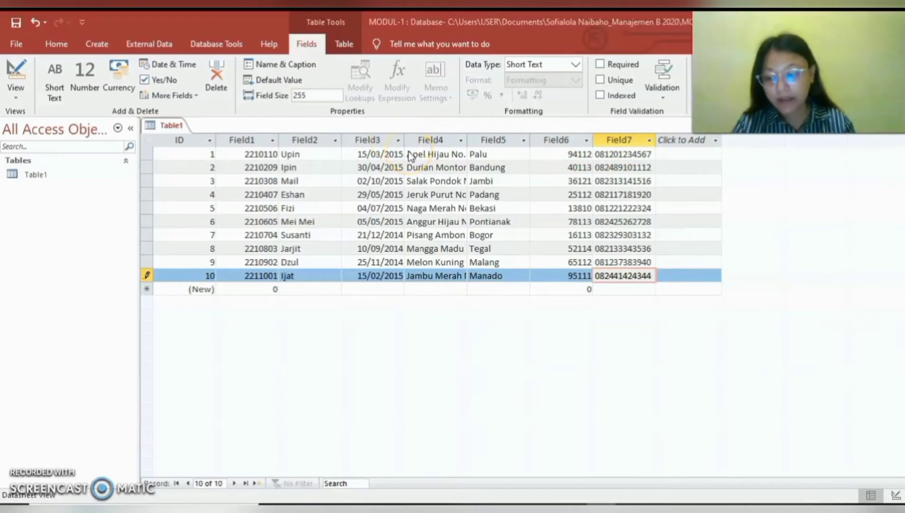
Step: Rename the Field1 column as NIM
double_click(247, 139)
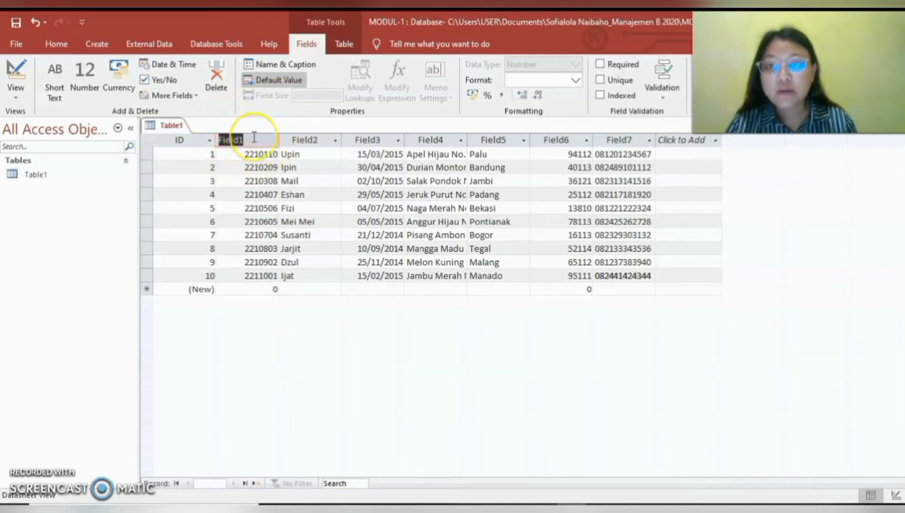
key(Caps_Lock)
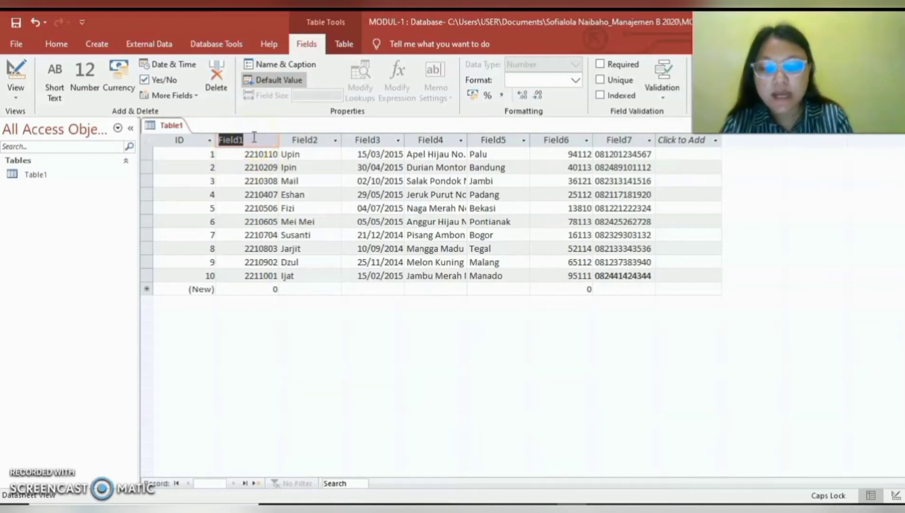
text(NIM)
Step: Rename the Field2 column as NAMA MAHASISWA
click(295, 139)
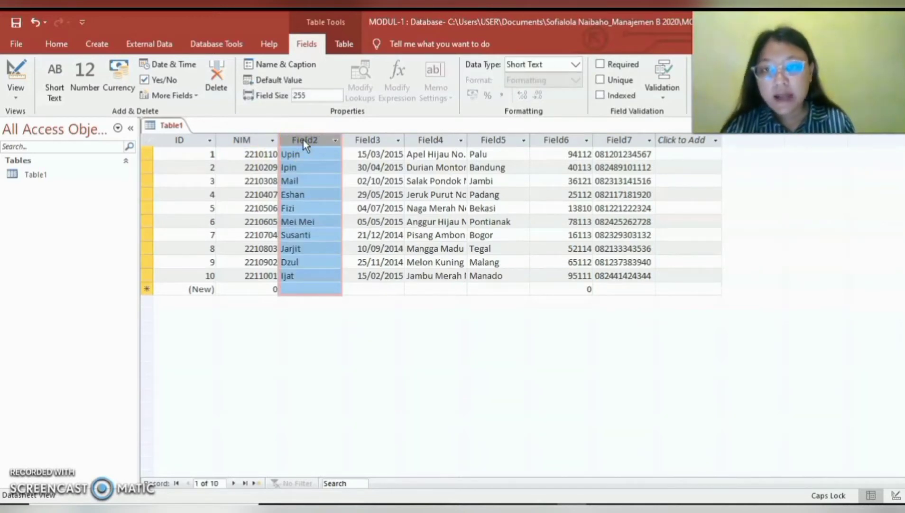
right_click(303, 140)
click(341, 366)
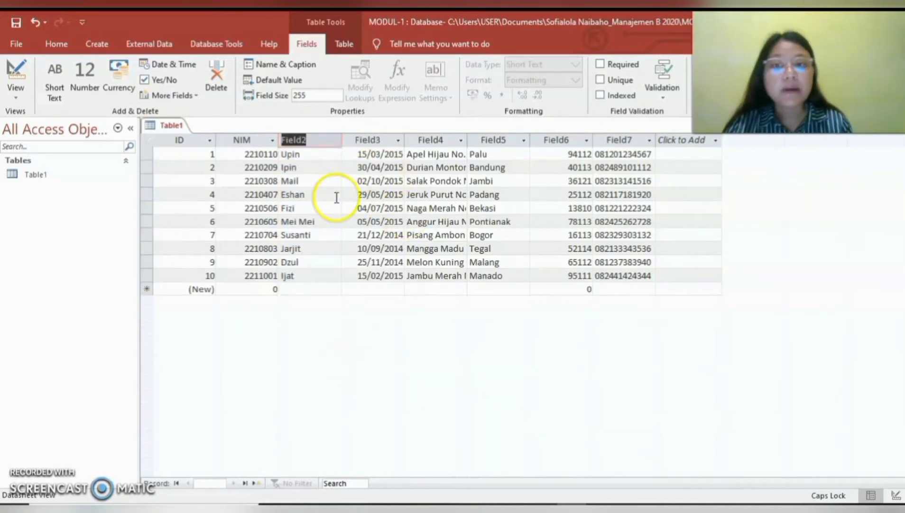
text(NAMA MA)
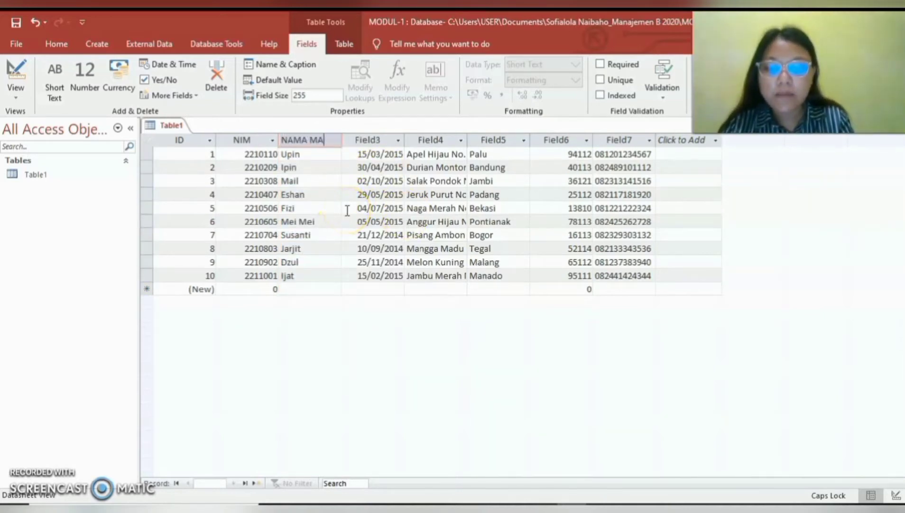
text(HASISWA)
key(Return)
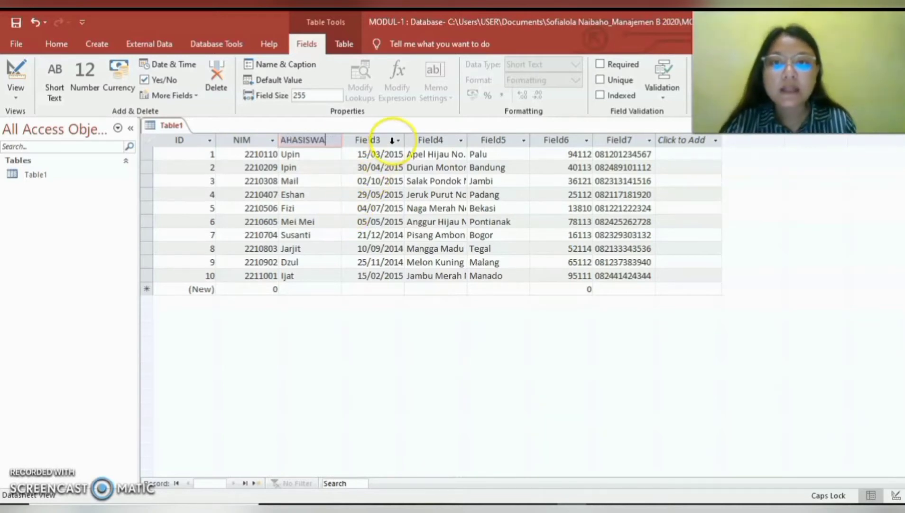
Step: Rename the Field3 column as TGL LAHIR
click(392, 139)
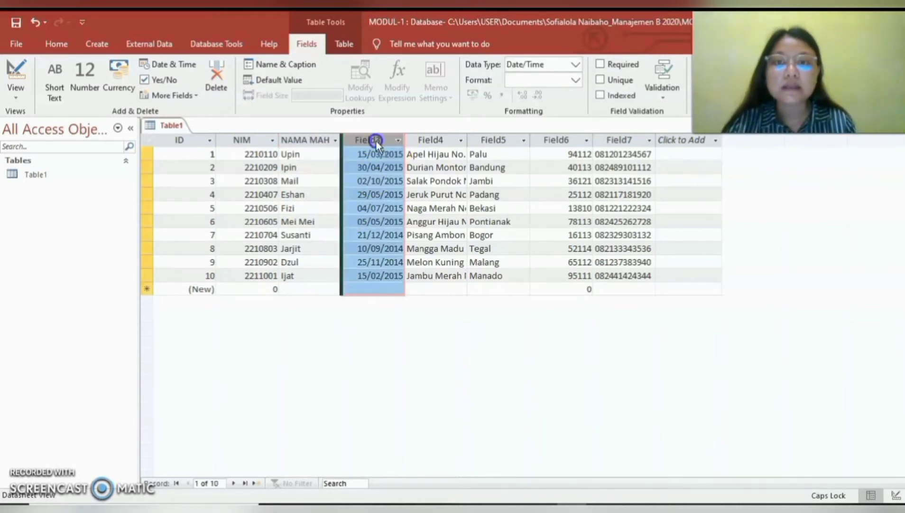
double_click(375, 139)
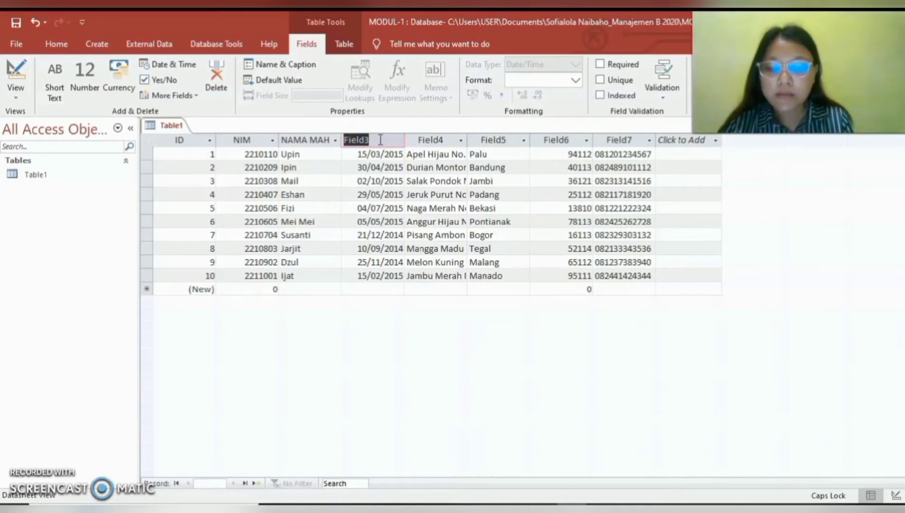
text(TGL)
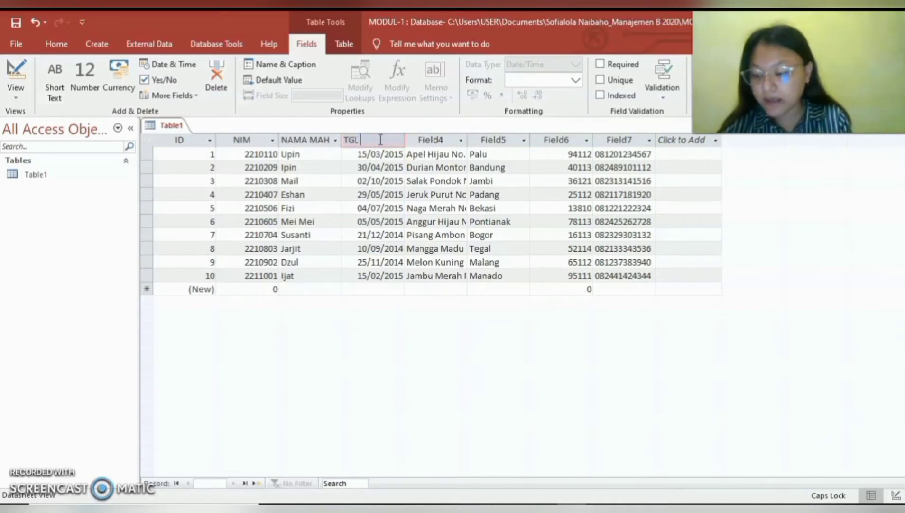
text( LAHIR)
key(Tab)
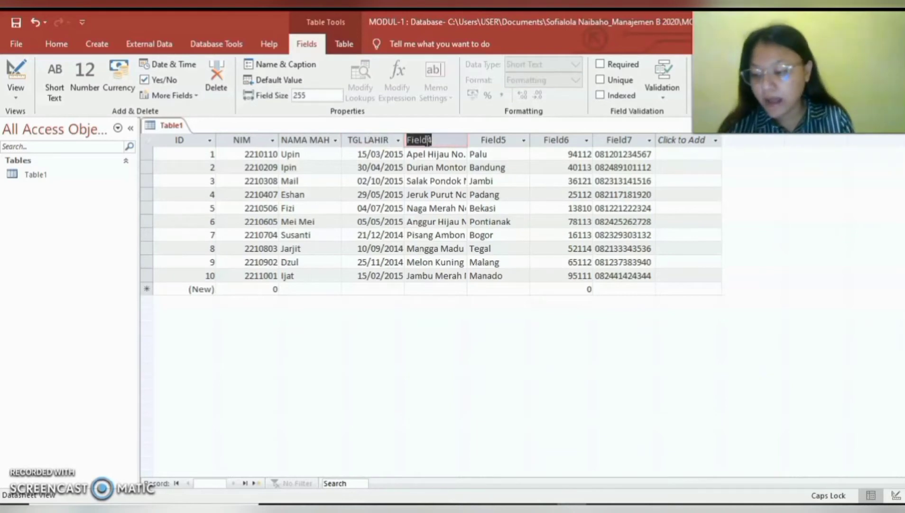
Step: Rename the Field4 column as ALAMAT
text(ALMA)
key(BackSpace)
key(BackSpace)
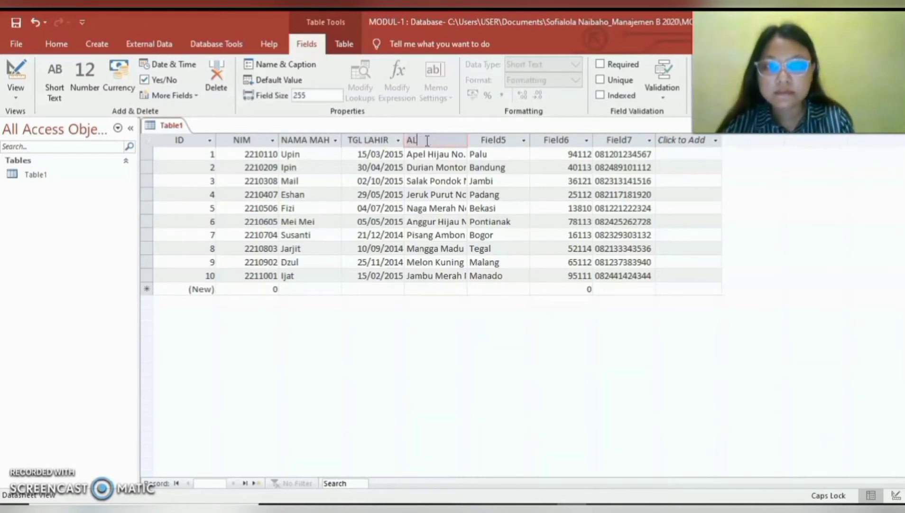
text(AMAT)
key(Tab)
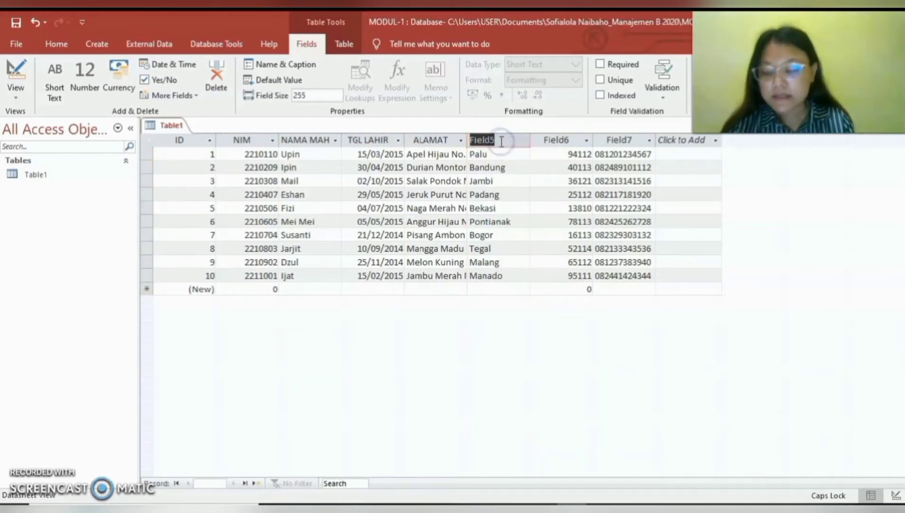
Step: Rename the Field5, Field6 and Field7 columns as KOTA, KODE POS and TELP/HP
text(KOTA)
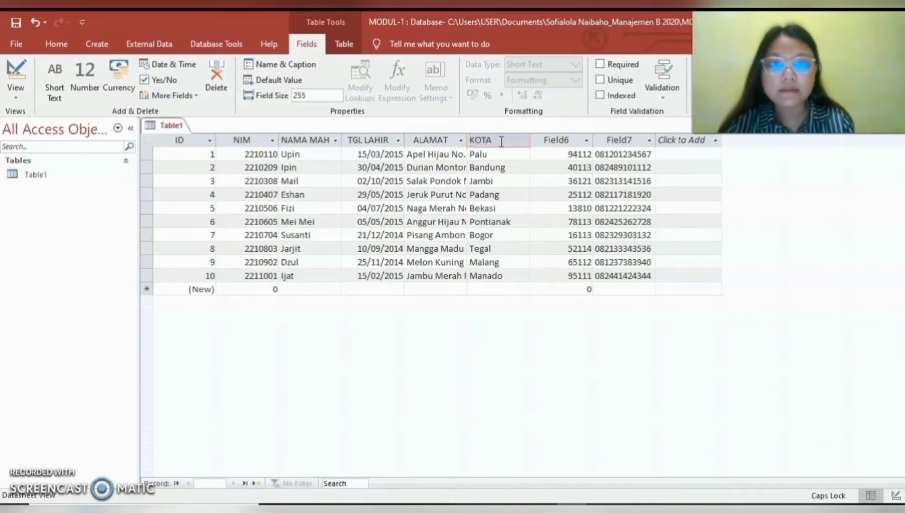
key(Tab)
text(KODE PO)
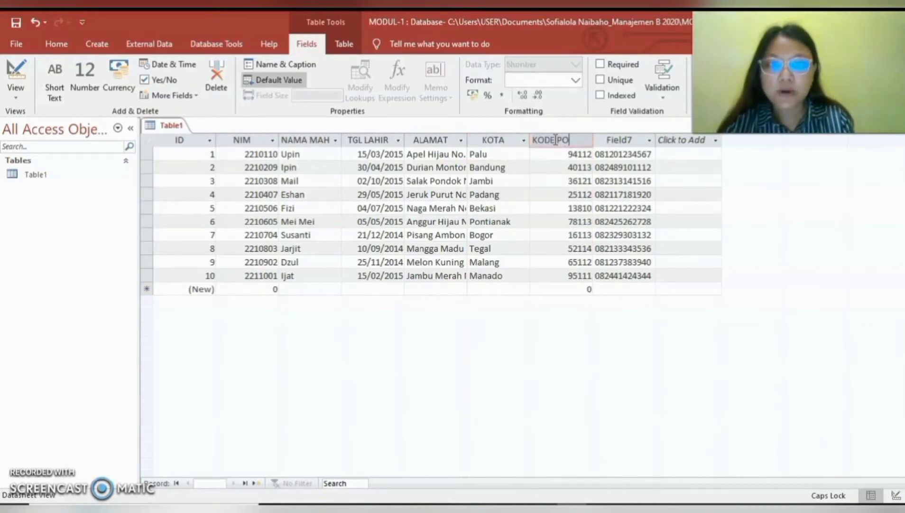
text(S)
key(Tab)
text(T)
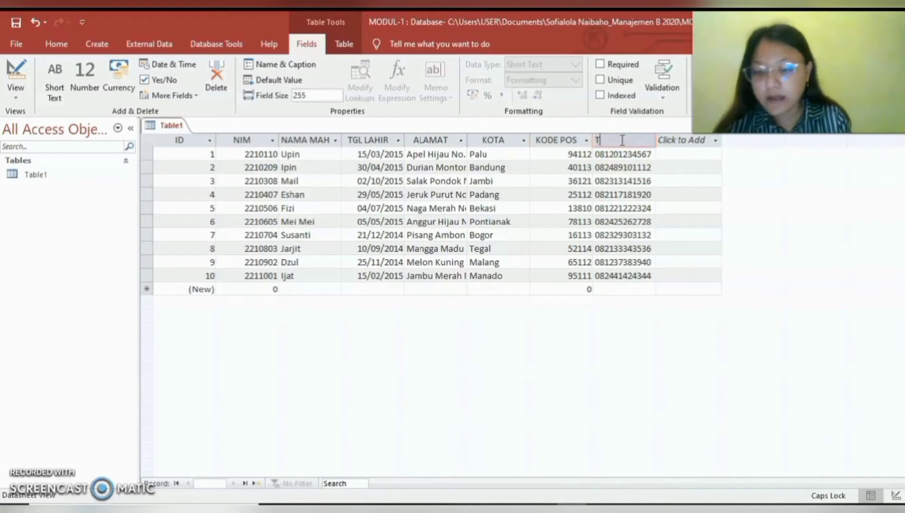
text(ELP/HP)
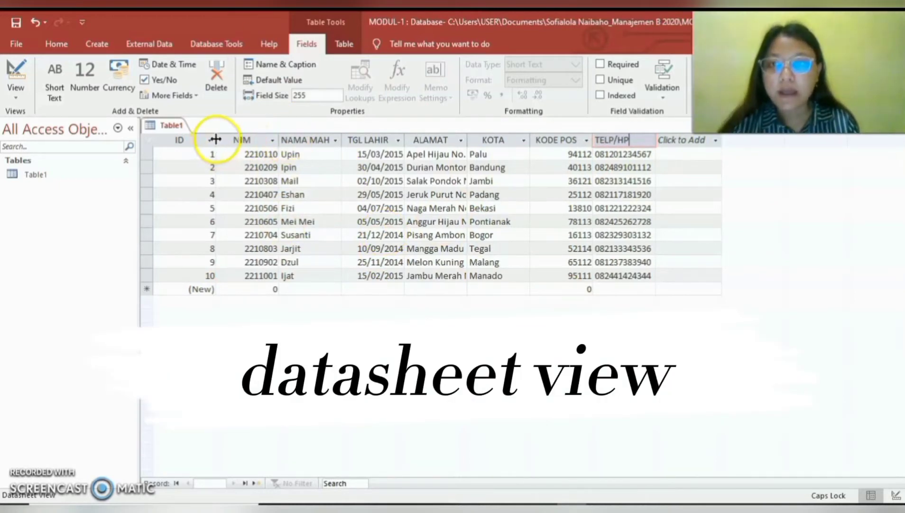
Step: Auto-fit the widths of the table's columns from NIM through TELP/HP to their contents
double_click(217, 140)
double_click(250, 139)
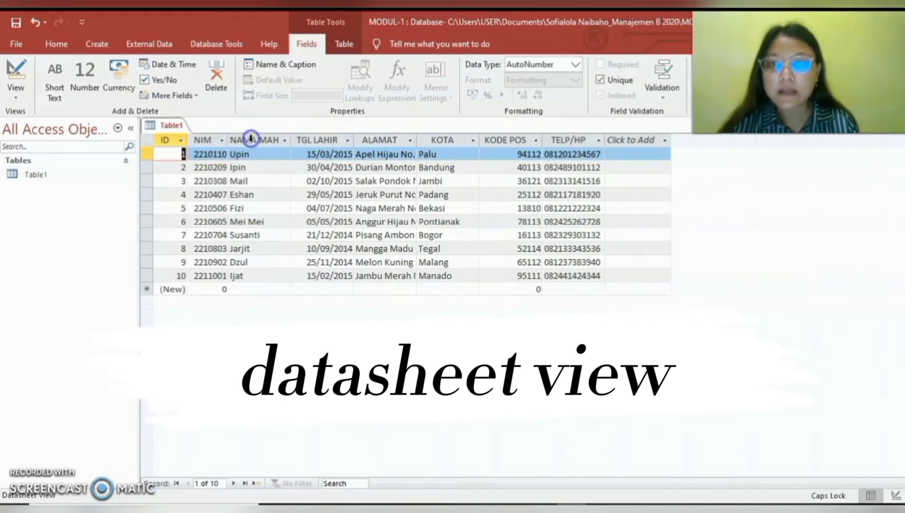
double_click(290, 139)
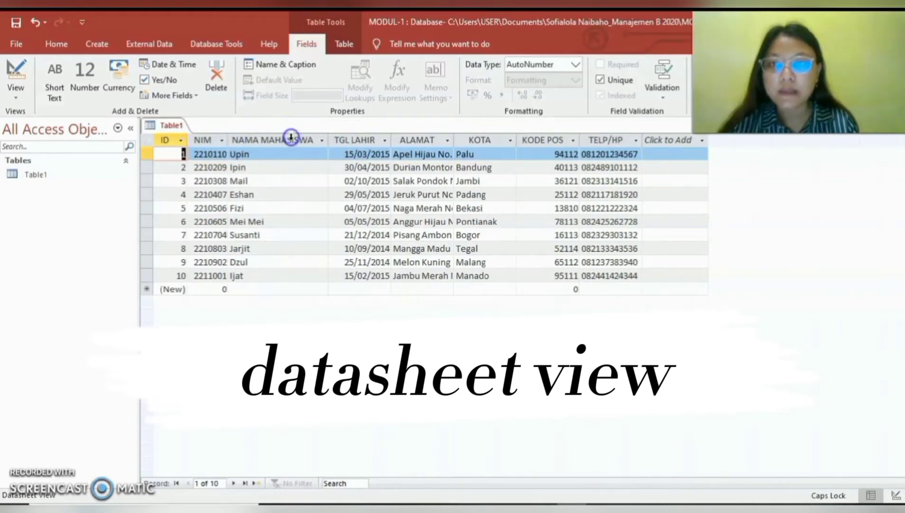
double_click(391, 137)
double_click(450, 137)
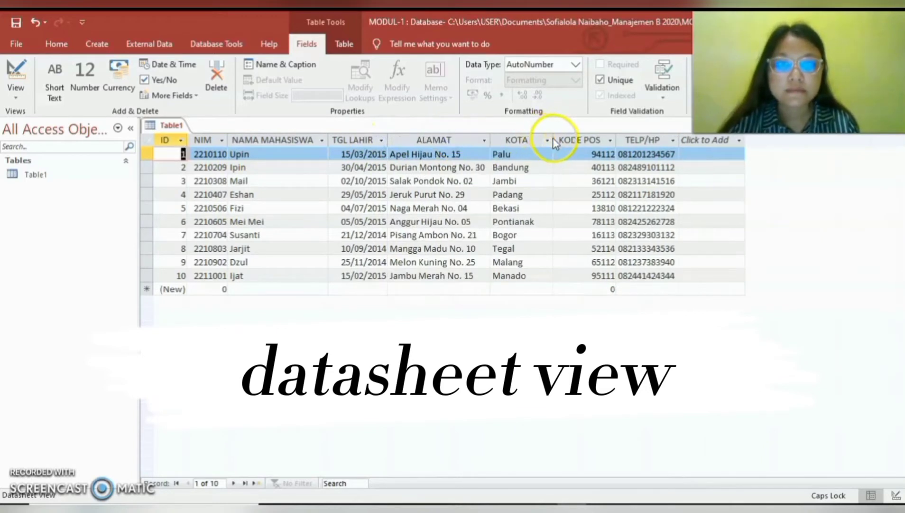
double_click(554, 140)
double_click(602, 139)
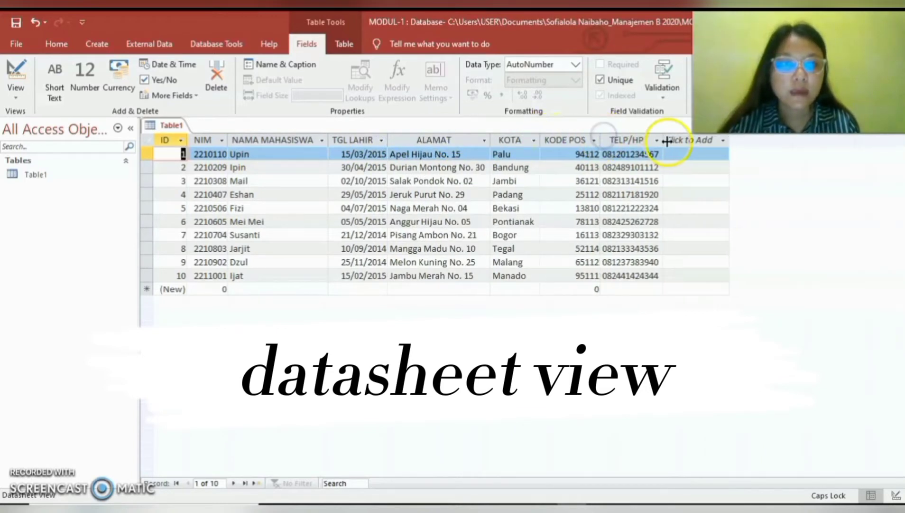
double_click(665, 140)
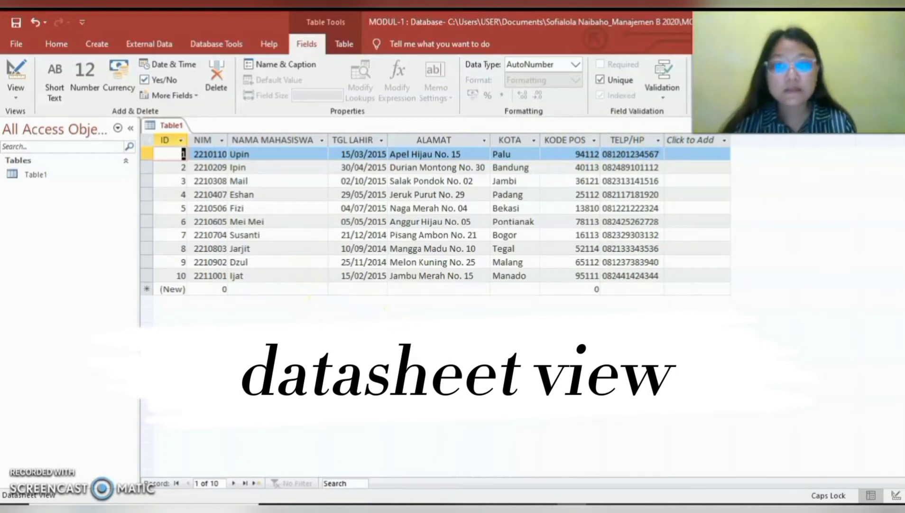
Step: Save the table under the name PRAKTEK MODUL-1
click(16, 22)
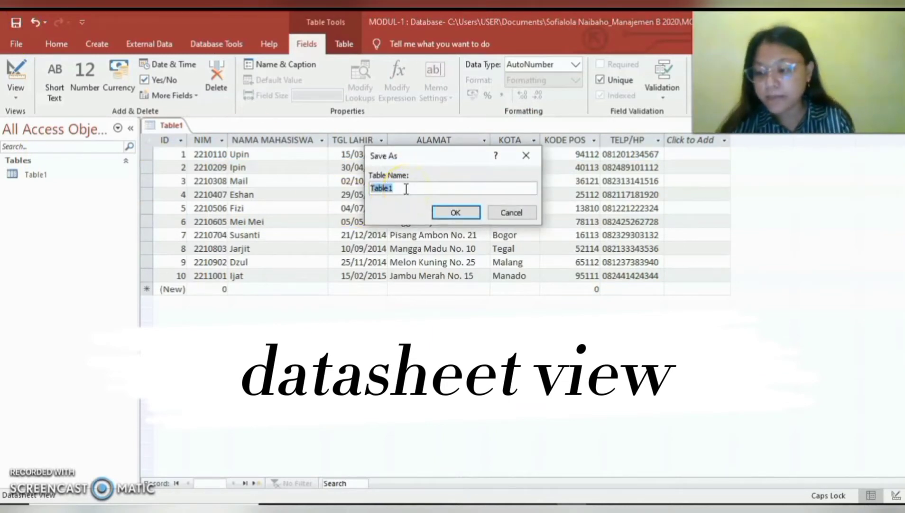
text(PRAKTEK MODUL-1)
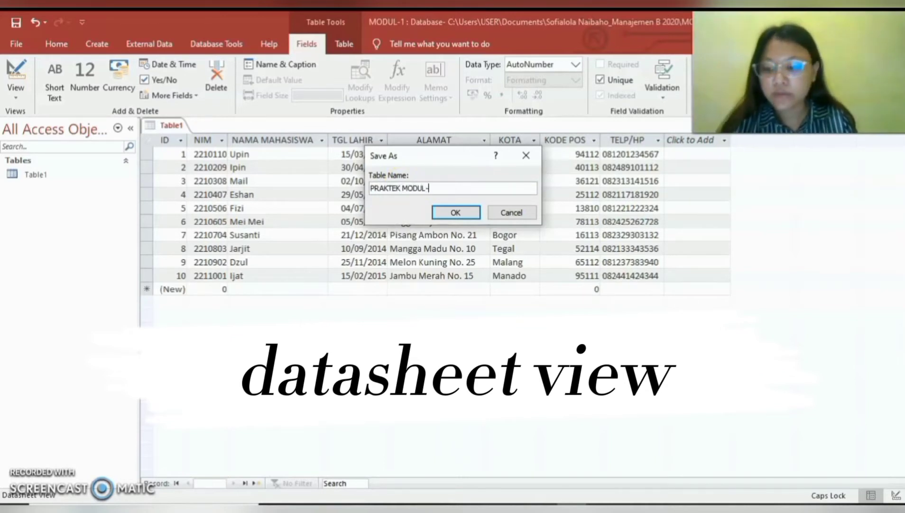
click(454, 216)
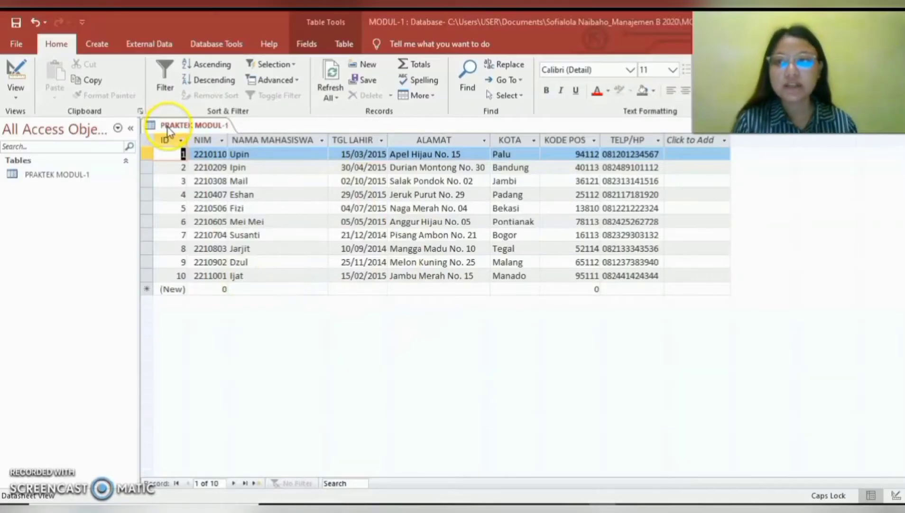
click(199, 153)
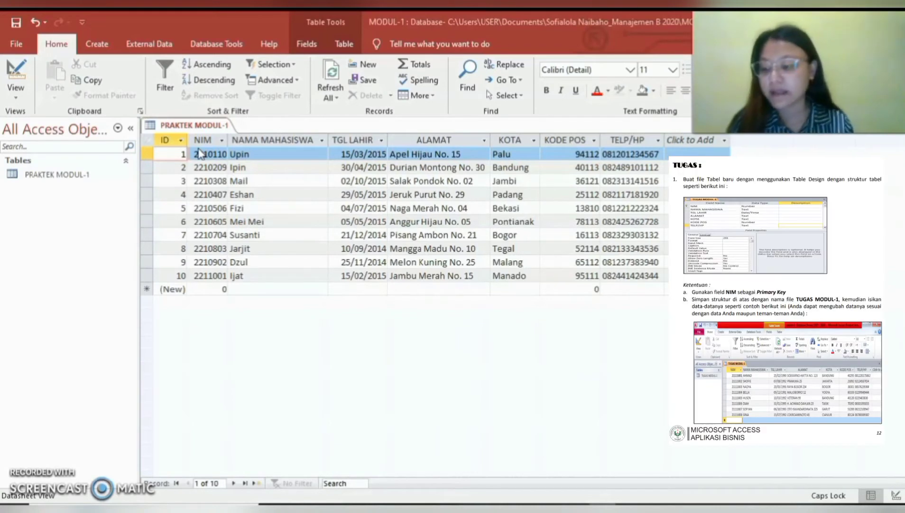
Step: Create a new table in Design view and add the fields NIM, NAMA MAHASISWA and TGL LAHIR
click(97, 44)
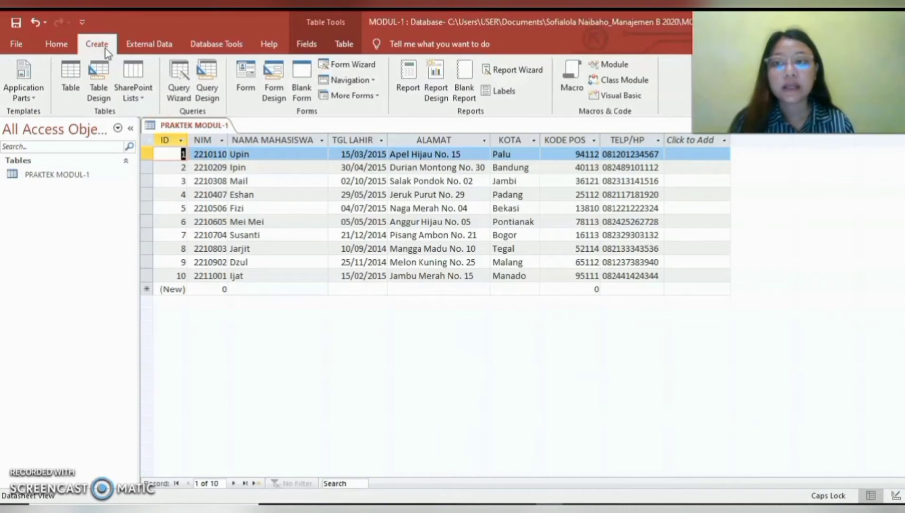
click(98, 86)
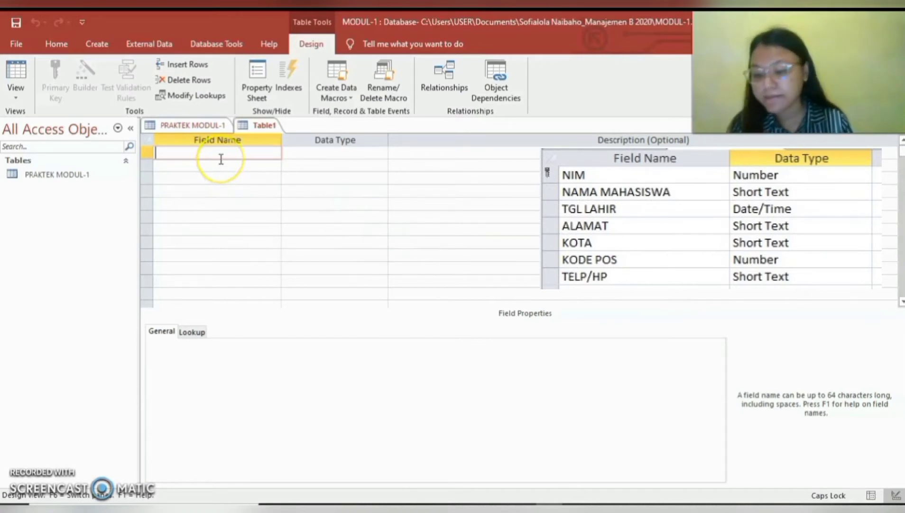
text(NIM)
key(Down)
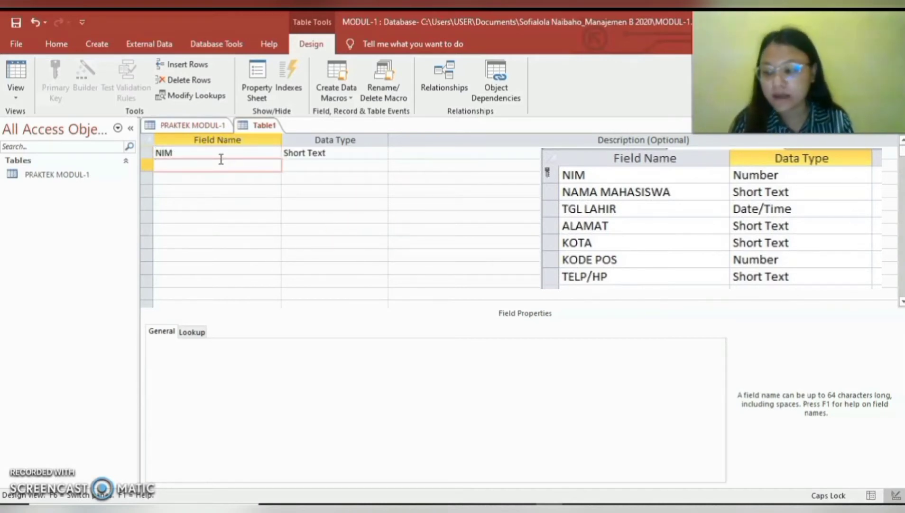
text(NAMA MAHASISWA)
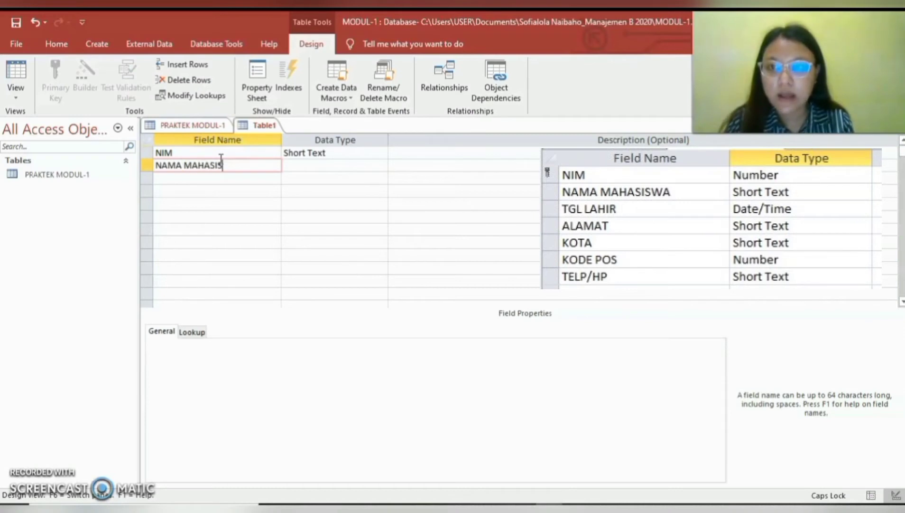
key(Down)
text(TGL LAHIR)
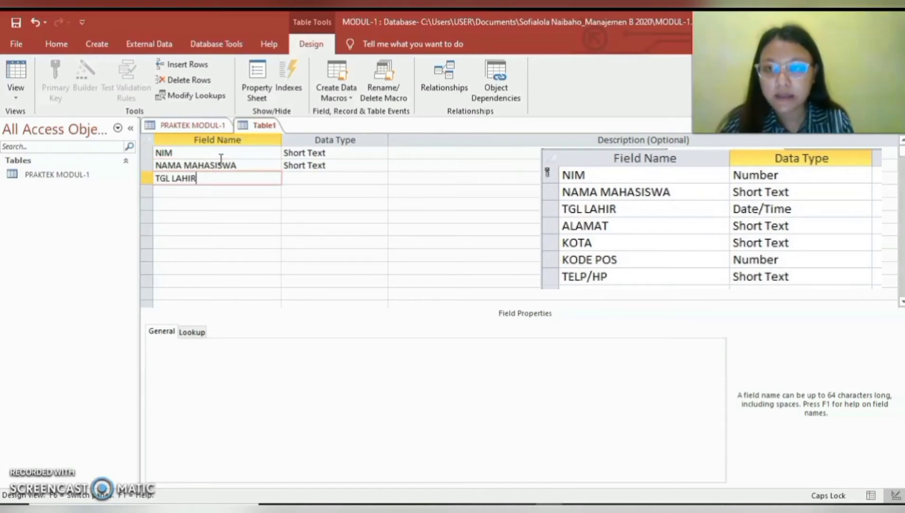
key(Down)
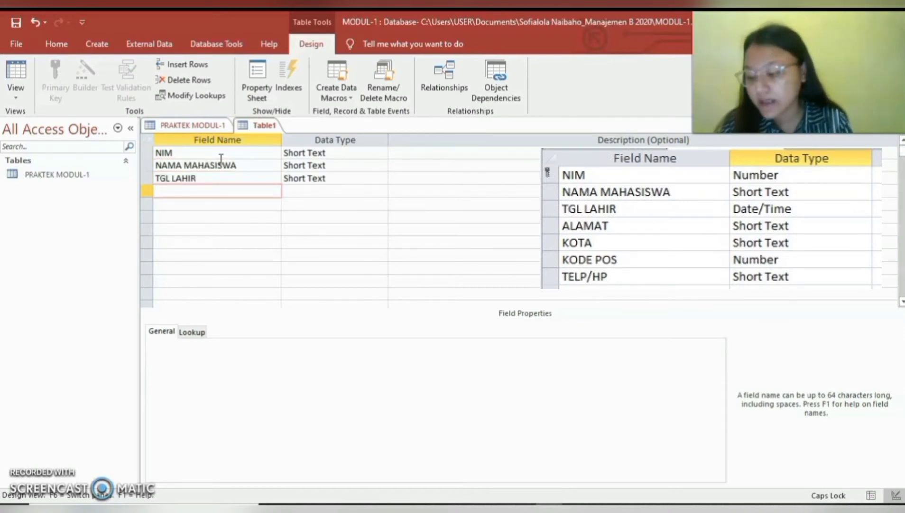
Step: Add the fields ALAMAT, KOTA, KODE POS and TELP/HP below TGL LAHIR in the new table
text(ALAMAT)
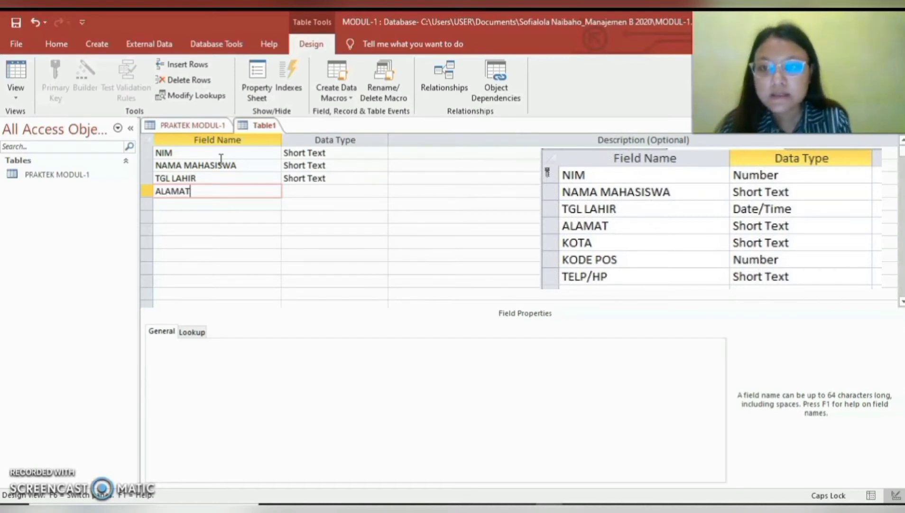
key(Down)
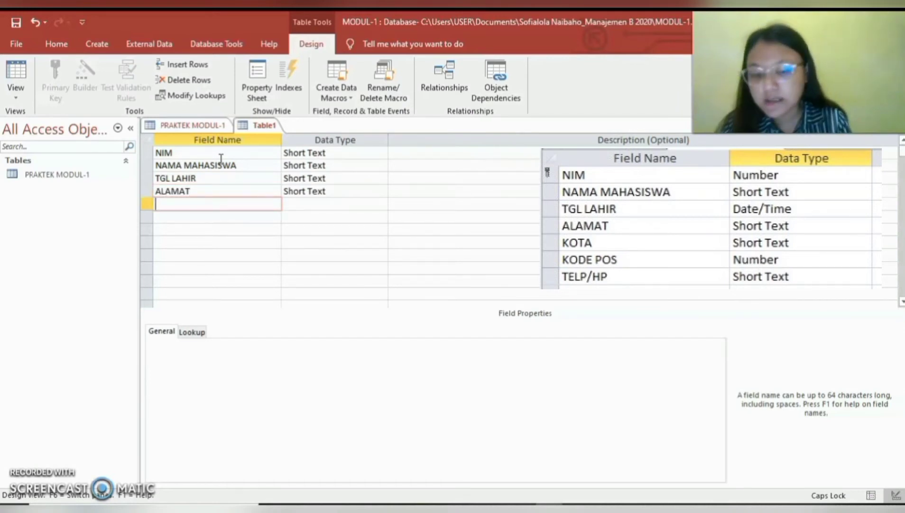
text(KOTA)
key(Down)
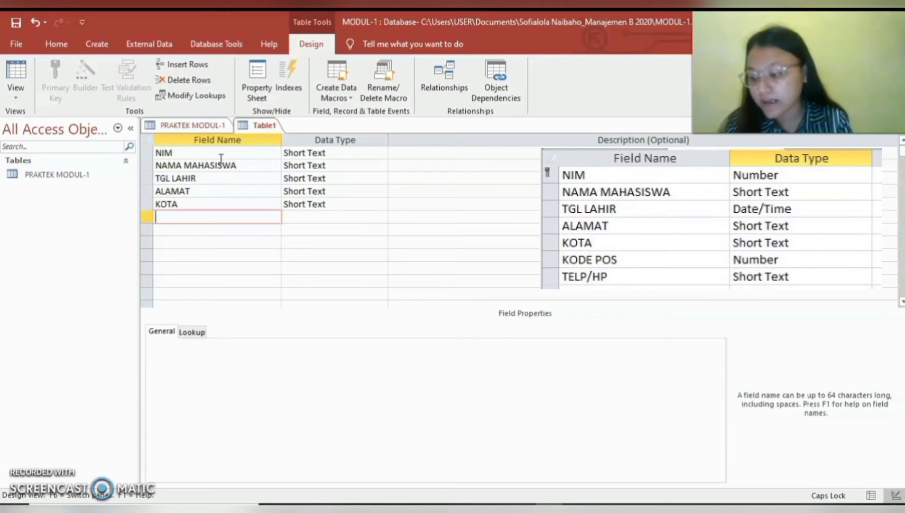
text(KODE POS)
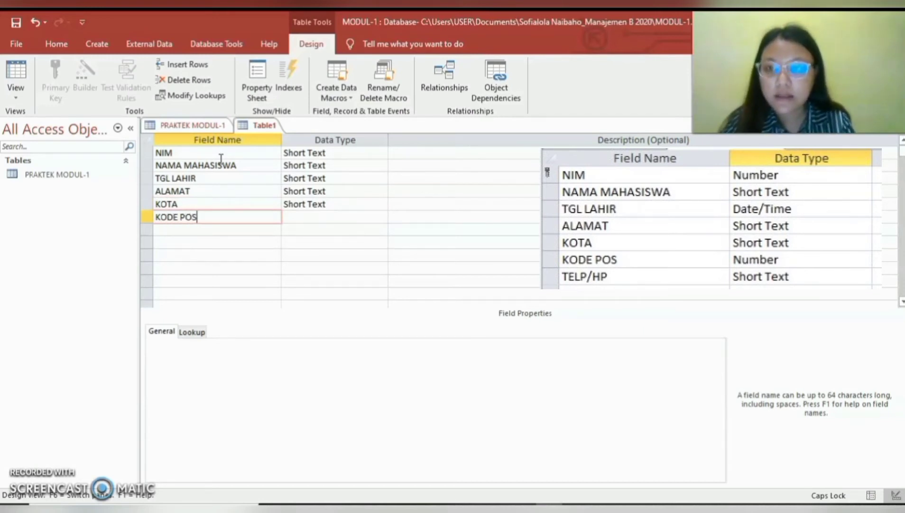
key(Down)
text(TEL)
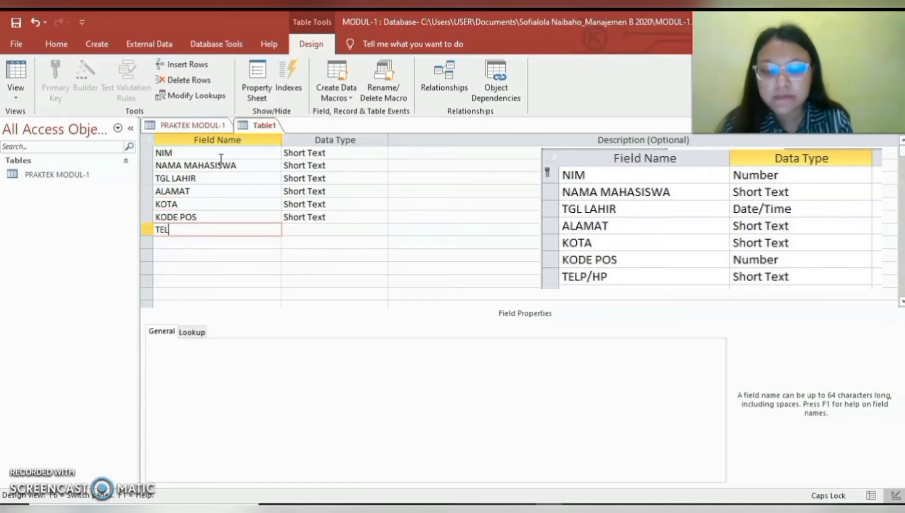
text(P/HP)
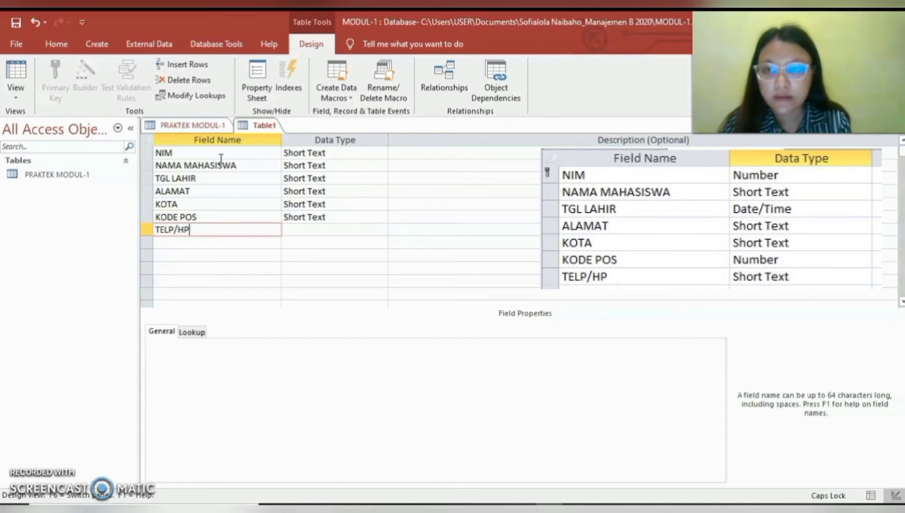
Step: Set the data types of NIM to Number, NAMA MAHASISWA to Short Text and TGL LAHIR to Date/Time
click(340, 154)
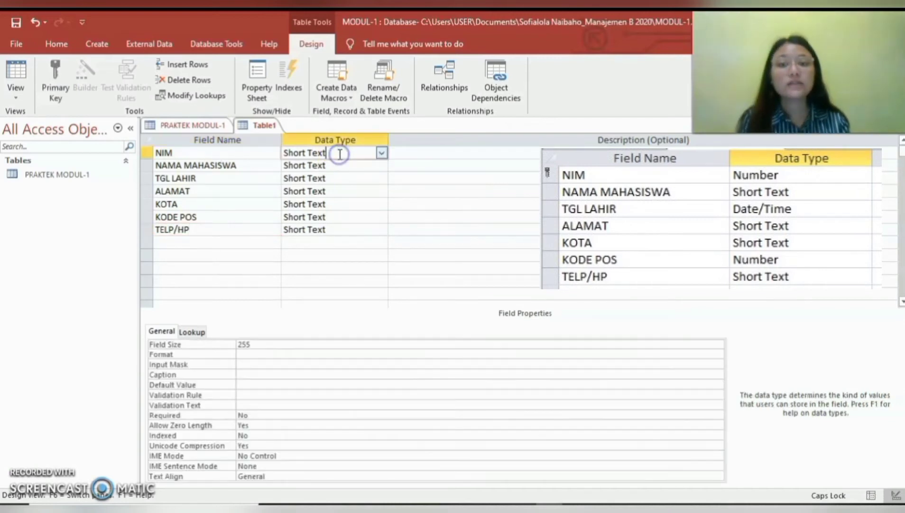
click(382, 153)
click(363, 190)
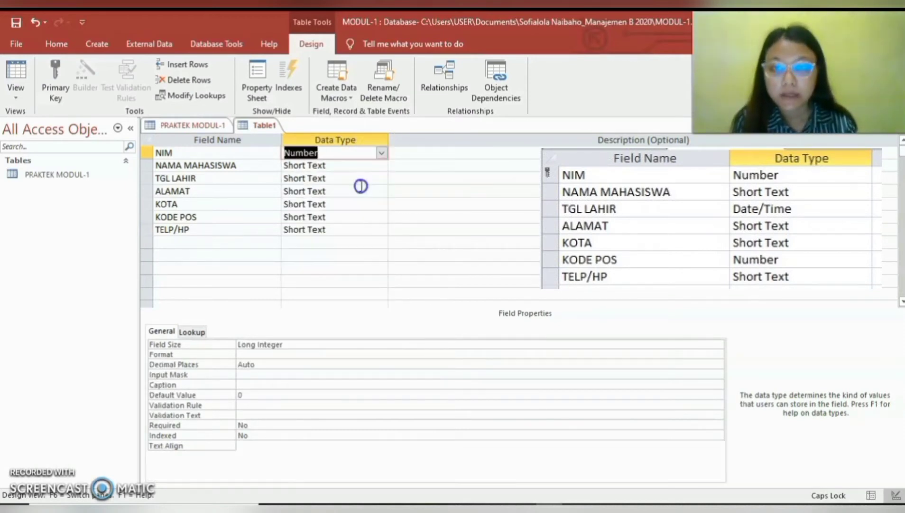
click(380, 162)
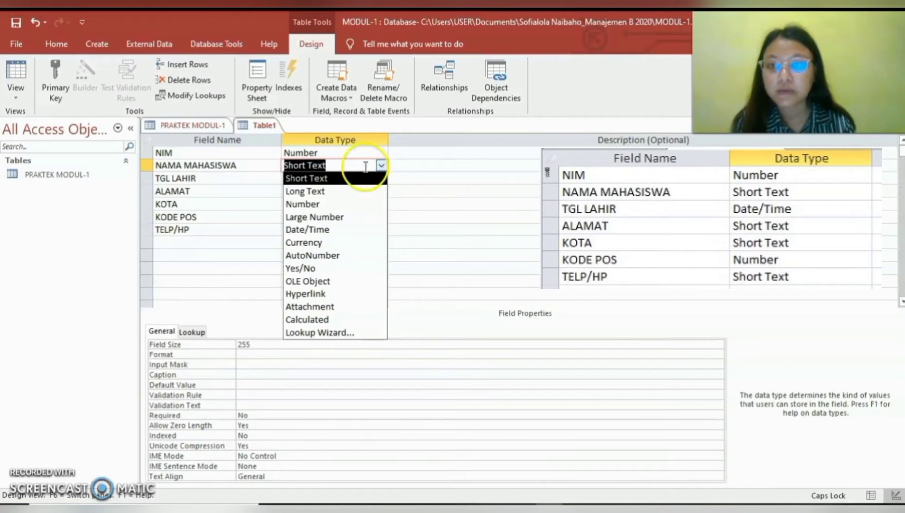
click(349, 179)
click(370, 178)
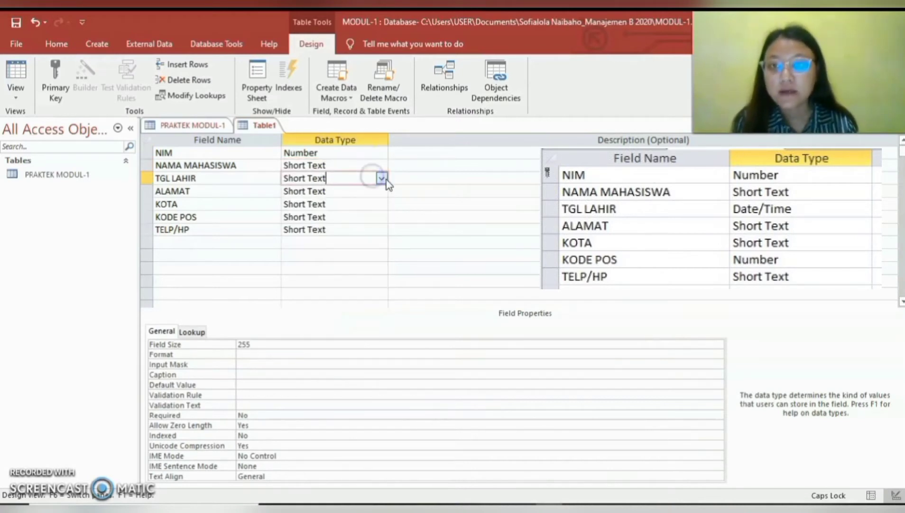
click(385, 179)
click(349, 237)
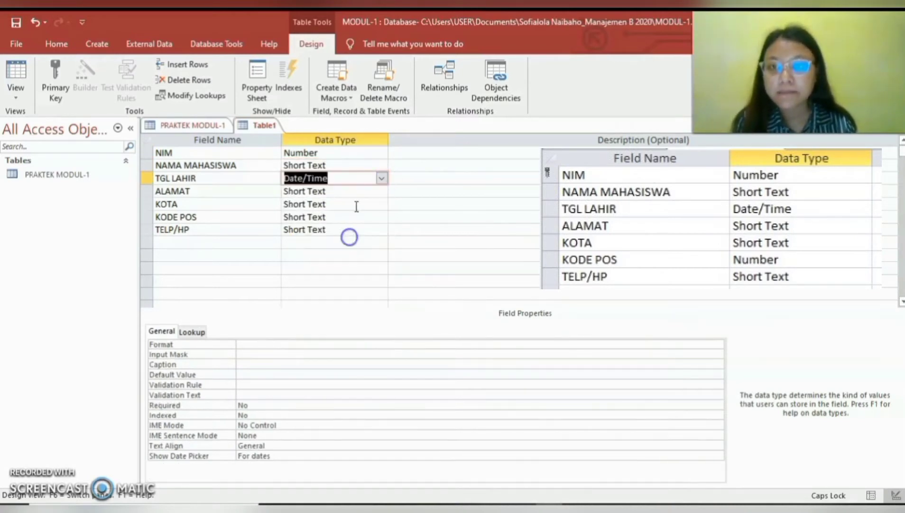
Step: Choose Short Text as the data type of the ALAMAT and KOTA fields
click(360, 190)
click(381, 191)
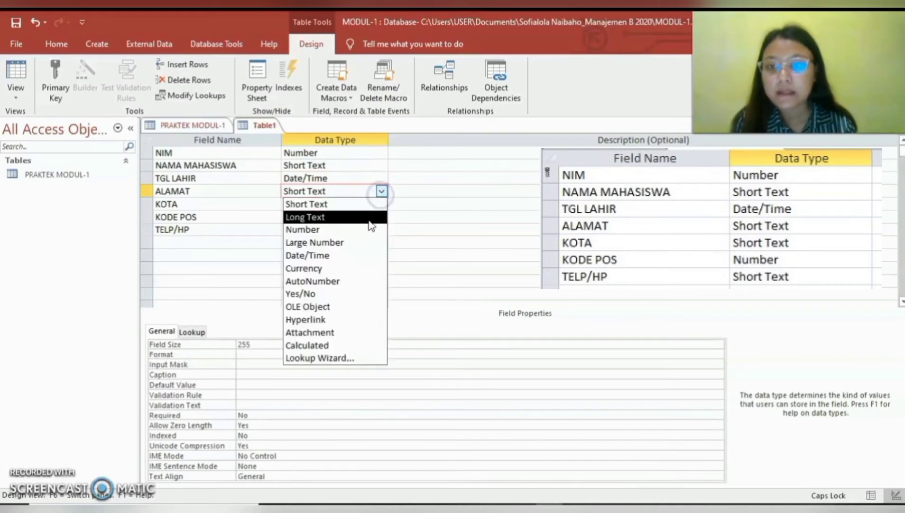
click(369, 203)
click(368, 205)
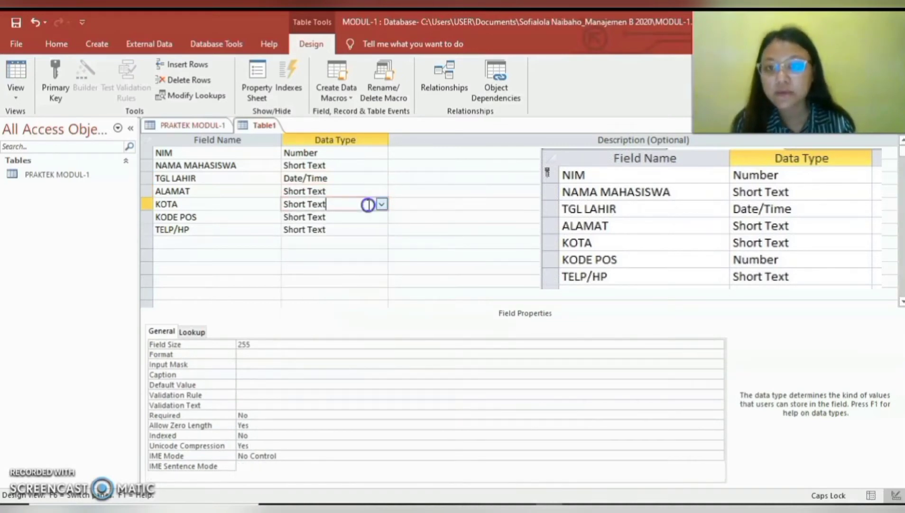
click(381, 204)
click(378, 214)
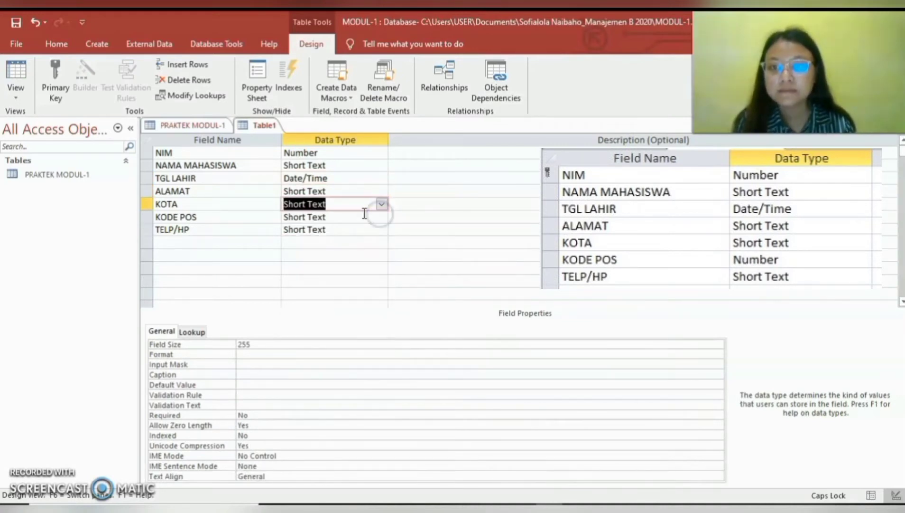
Step: Set the data type of KODE POS to Number and of TELP/HP to Short Text
click(364, 216)
click(382, 216)
click(366, 254)
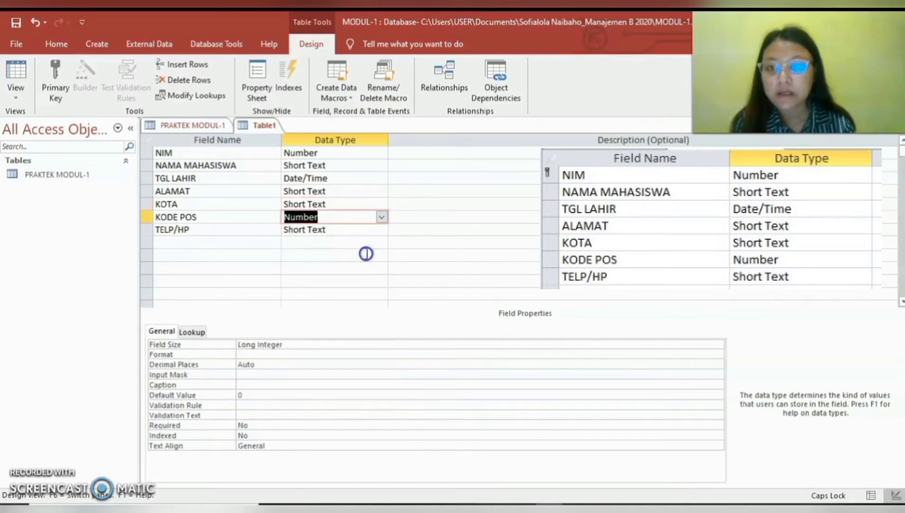
click(351, 228)
click(381, 229)
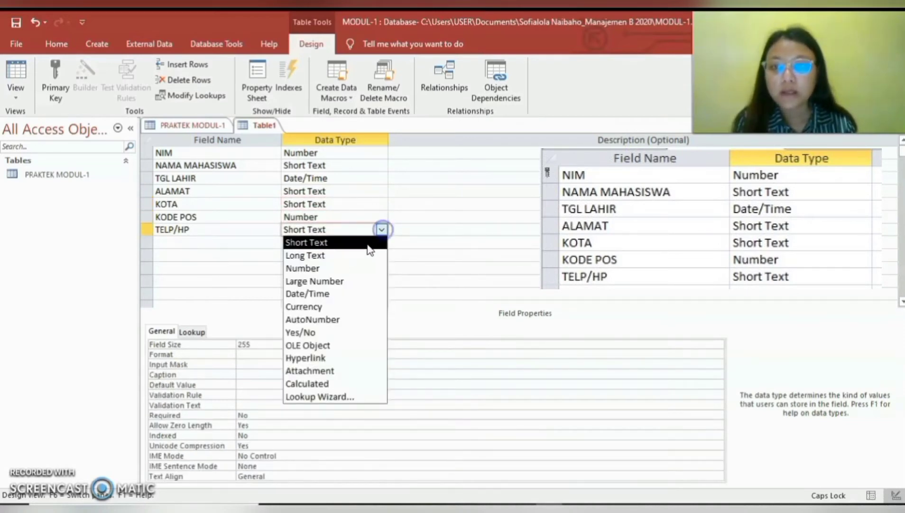
click(370, 243)
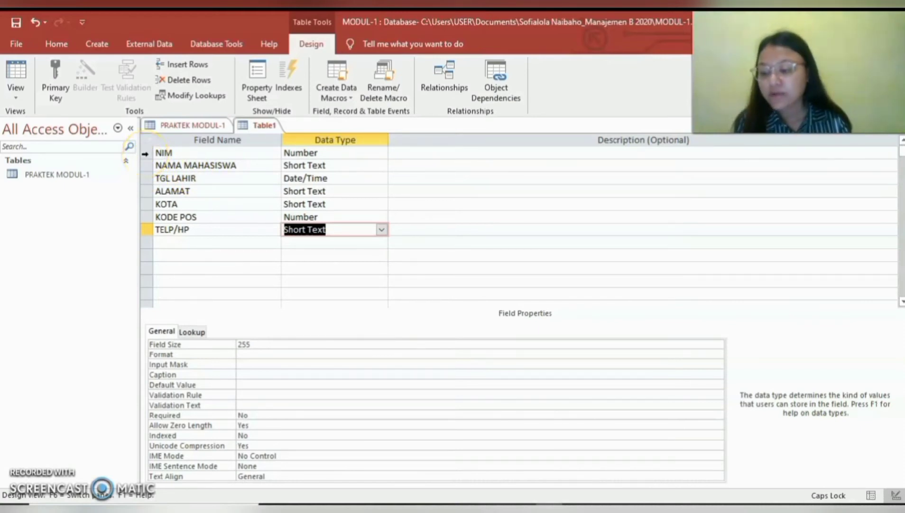
Step: Make the NIM field the primary key of the new table
click(145, 154)
right_click(145, 155)
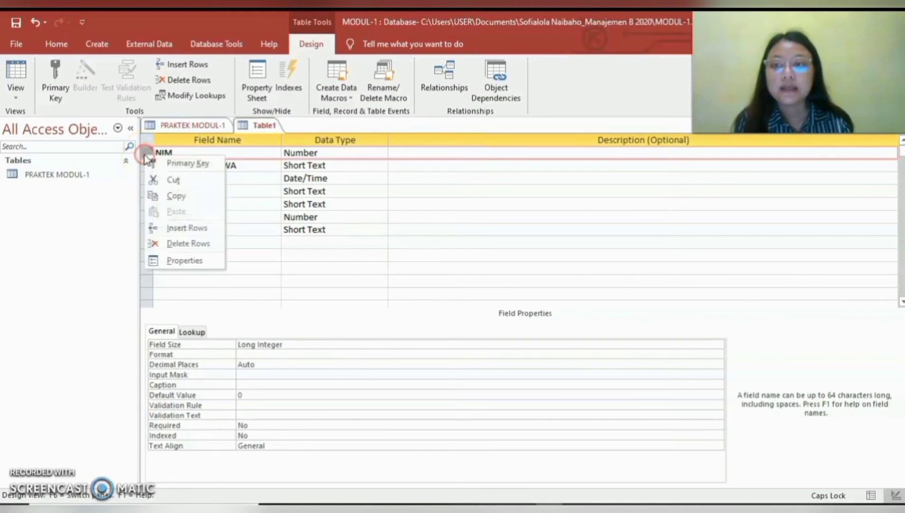
click(164, 166)
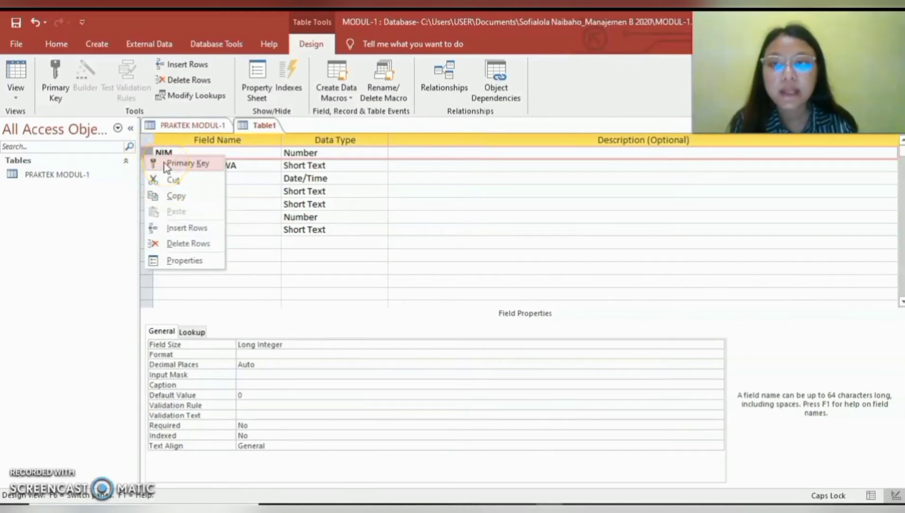
click(253, 175)
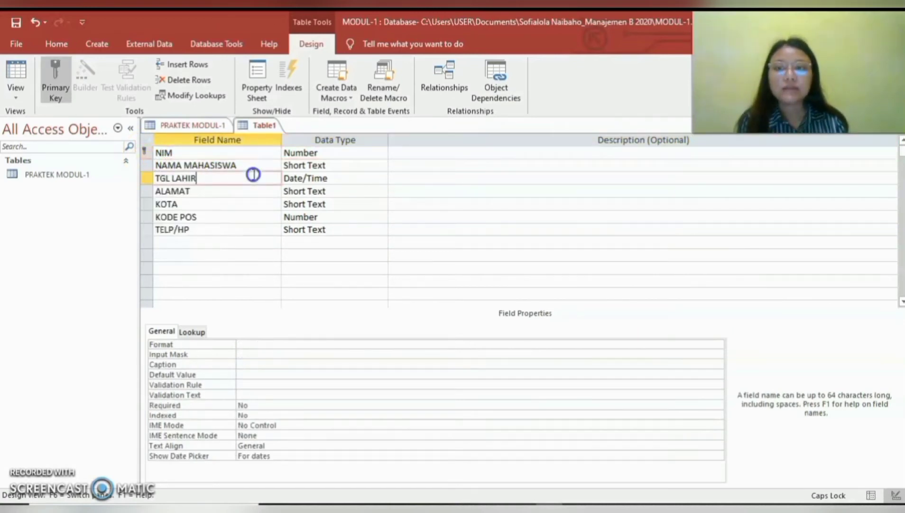
click(145, 152)
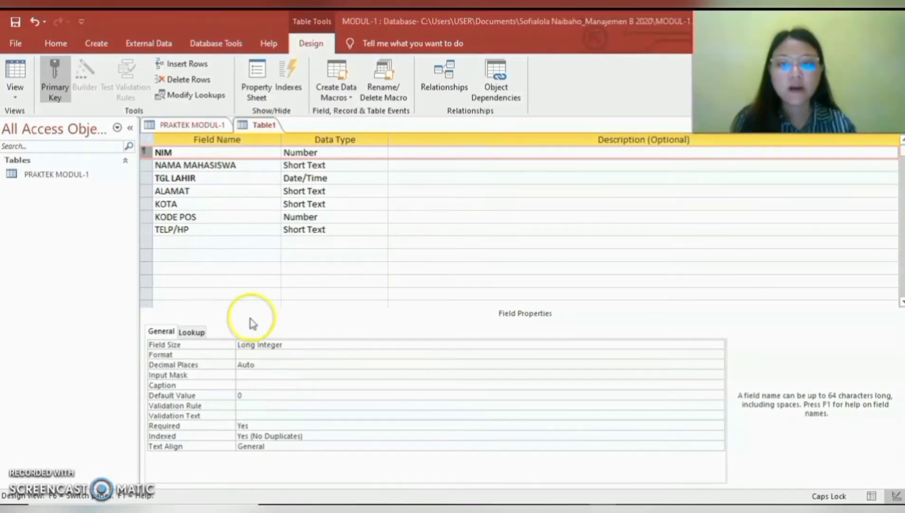
Step: Switch the new table to Datasheet view, saving it under the name TUGAS MODUL-1
click(16, 90)
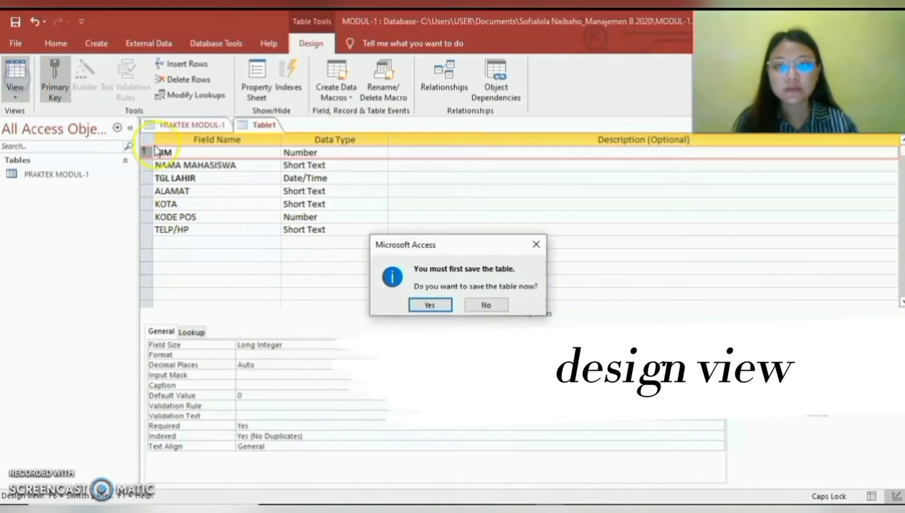
click(430, 306)
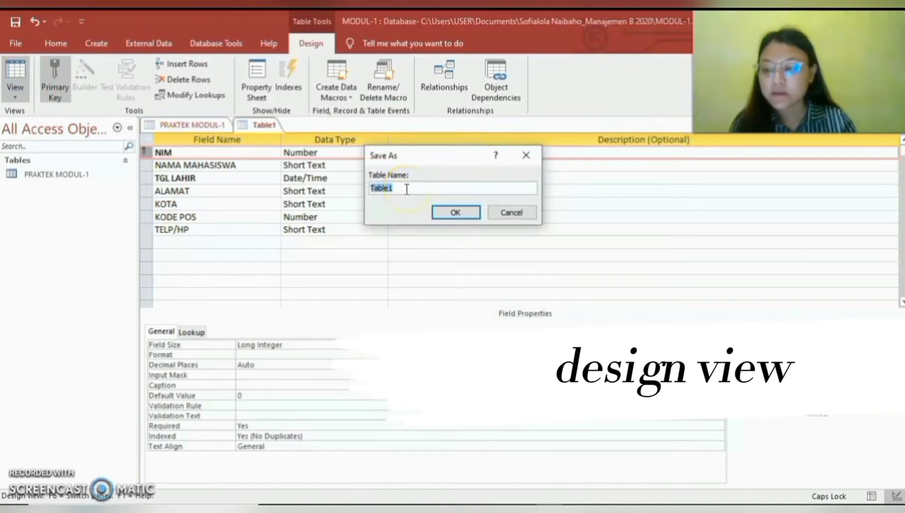
text(TUGAS MODUL-1)
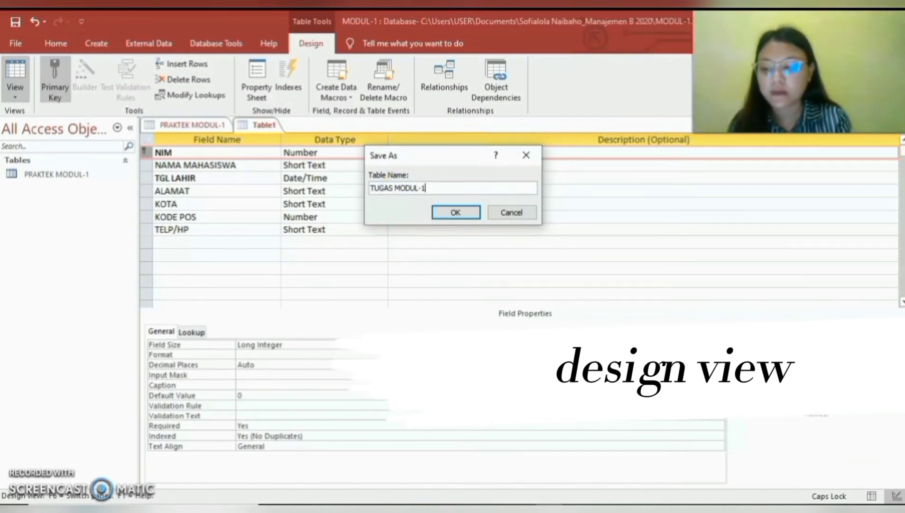
click(456, 212)
click(225, 156)
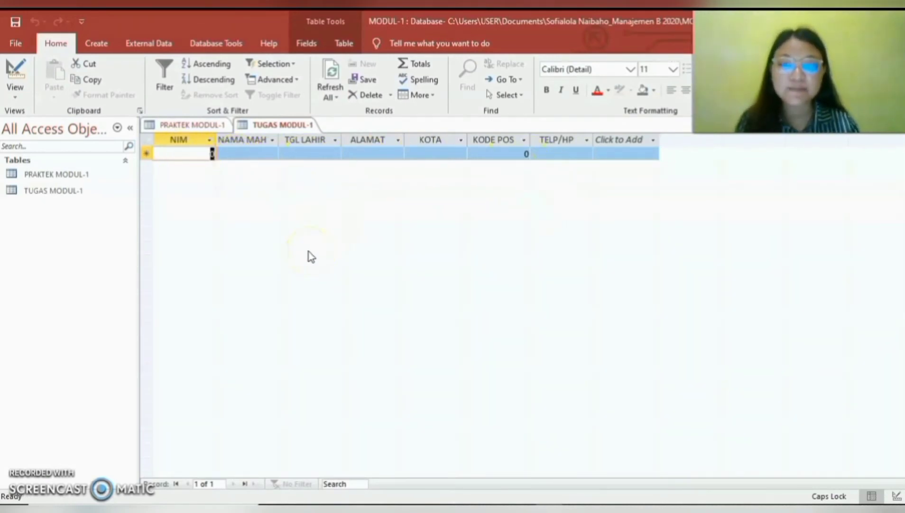
click(301, 201)
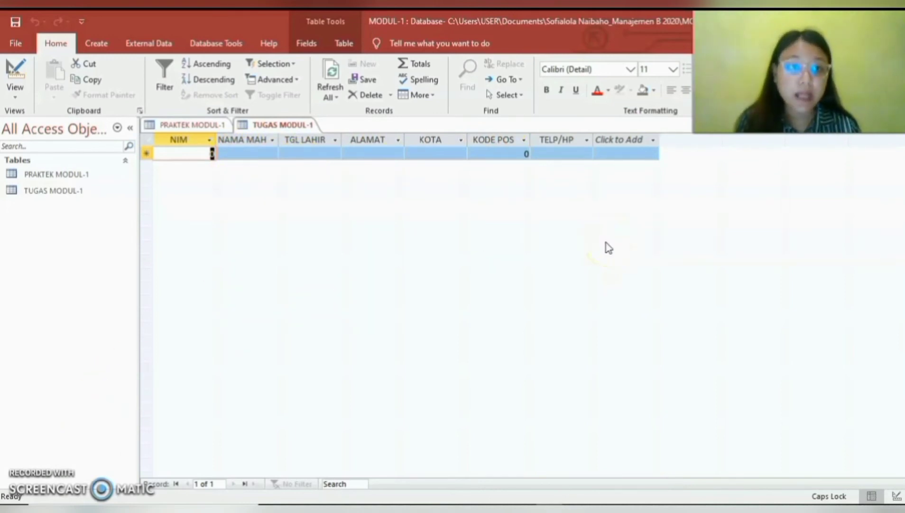
Step: Enter the student ID numbers in the NIM column for the first four records of TUGAS MODUL-1
text(2210110)
key(Down)
text(2210209)
key(Down)
text(2210308)
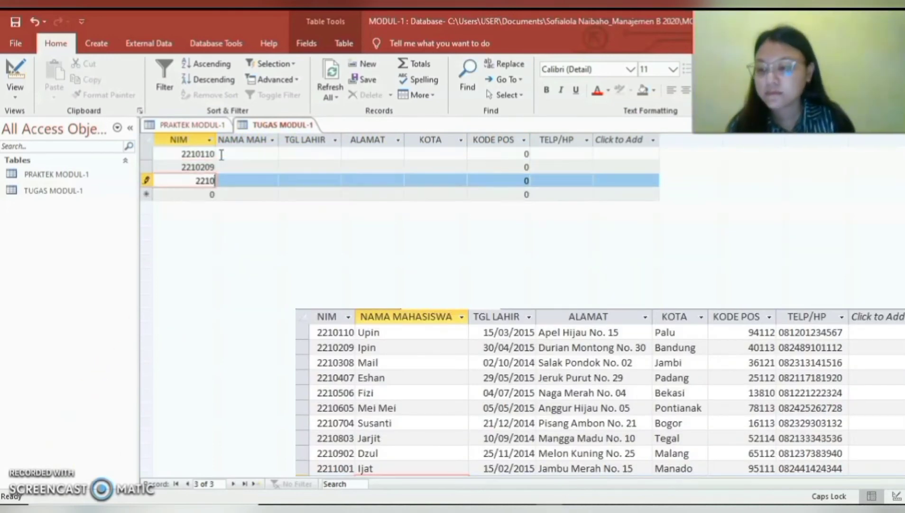
key(Down)
text(2210407)
Step: Enter the student ID numbers in the NIM column for the fifth to tenth records
key(Down)
text(2210506)
key(Down)
text(2210704)
key(Down)
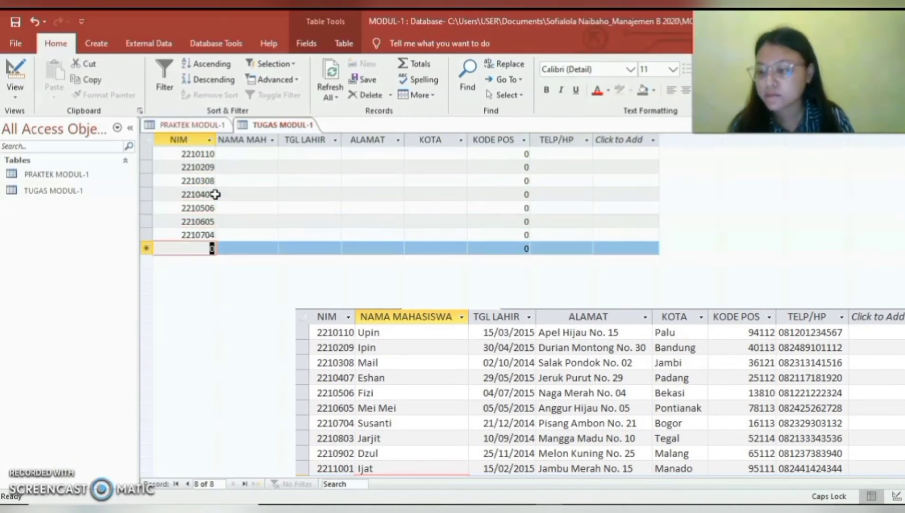
text(2210803)
key(Down)
text(2210902)
key(Down)
text(2211001)
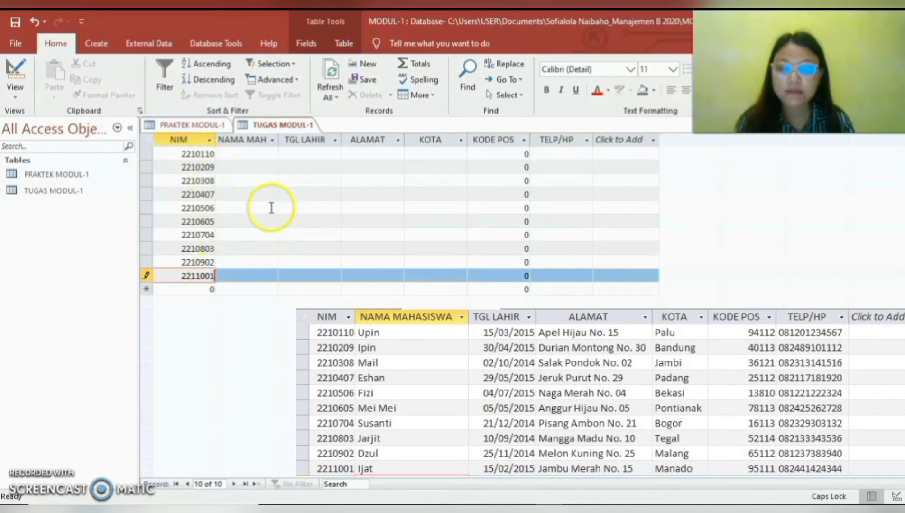
Step: Fill in the students' names in the NAMA MAHASISWA column for the first four records
click(262, 154)
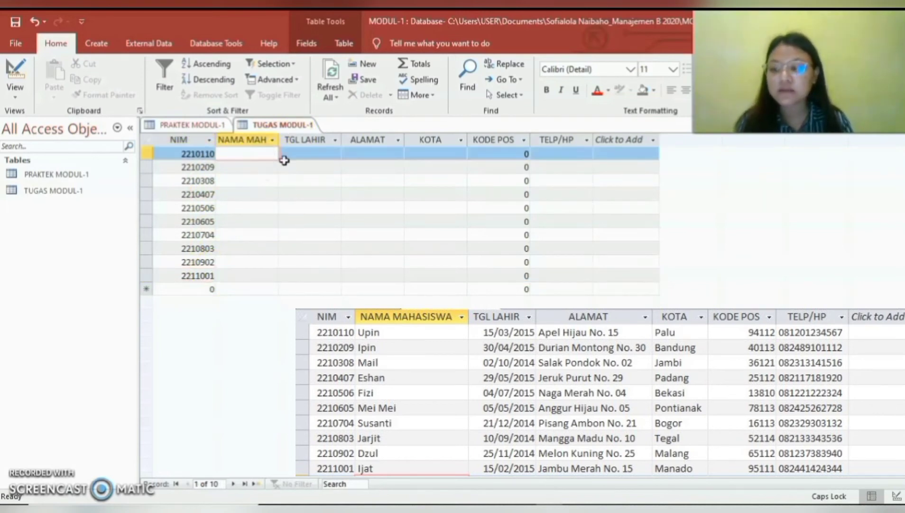
text(Upin)
key(Down)
text(Ipin)
key(Down)
text(Mail)
key(Down)
text(Eshan)
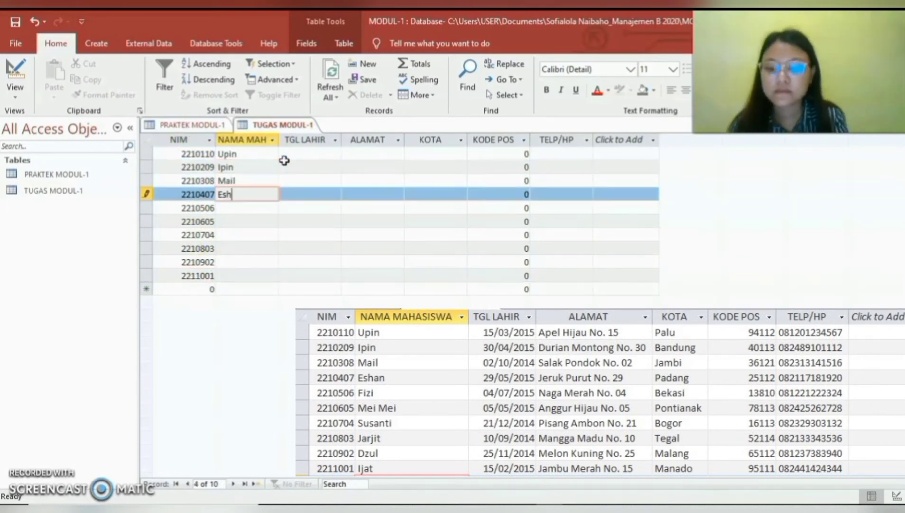
Step: Fill in the students' names in the NAMA MAHASISWA column for the remaining six records
key(Down)
text(arjit)
key(Down)
text(Dzul)
key(Down)
text(Ijat)
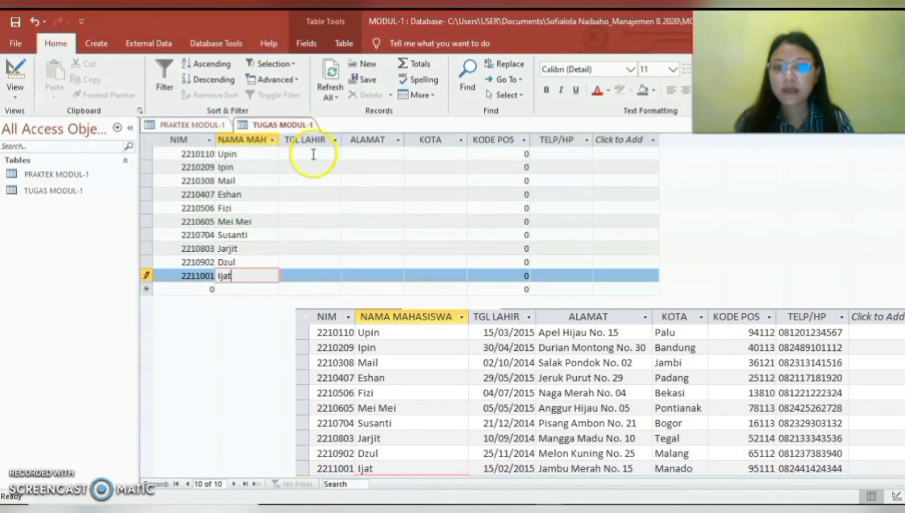
Step: Enter the dates of birth in the TGL LAHIR column for the first three records
click(313, 154)
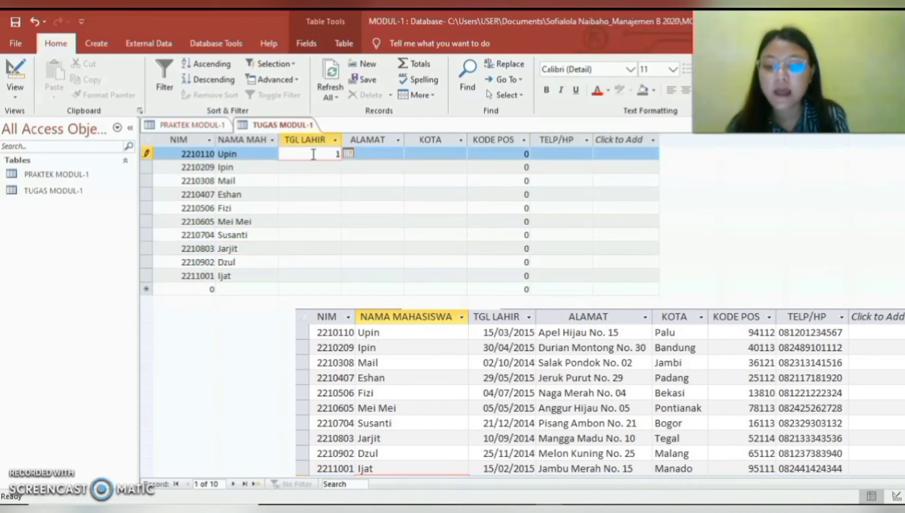
text(15/0)
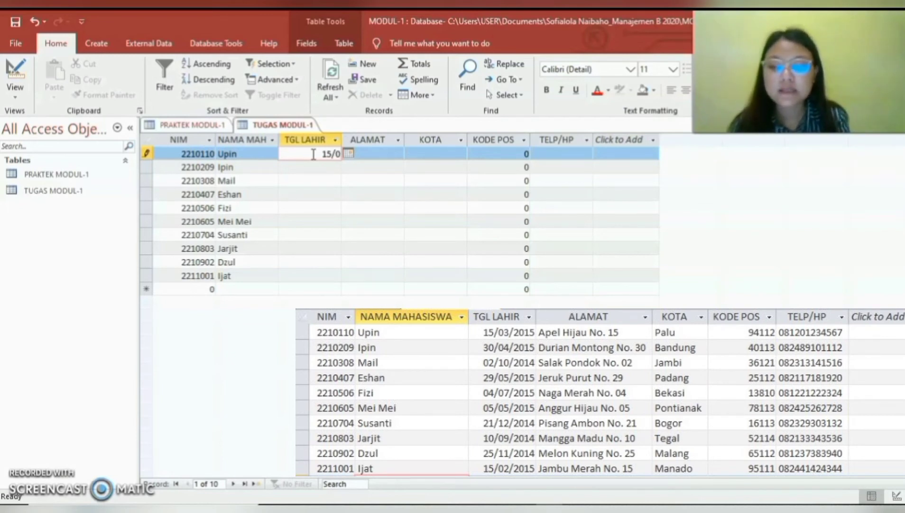
text(3/2015)
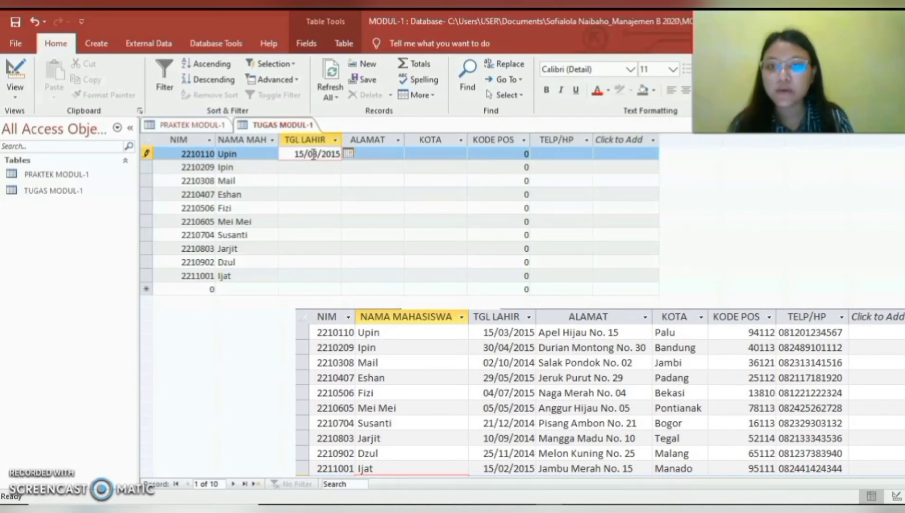
click(315, 167)
text(30/04/2015)
key(Down)
text(02/10/2014)
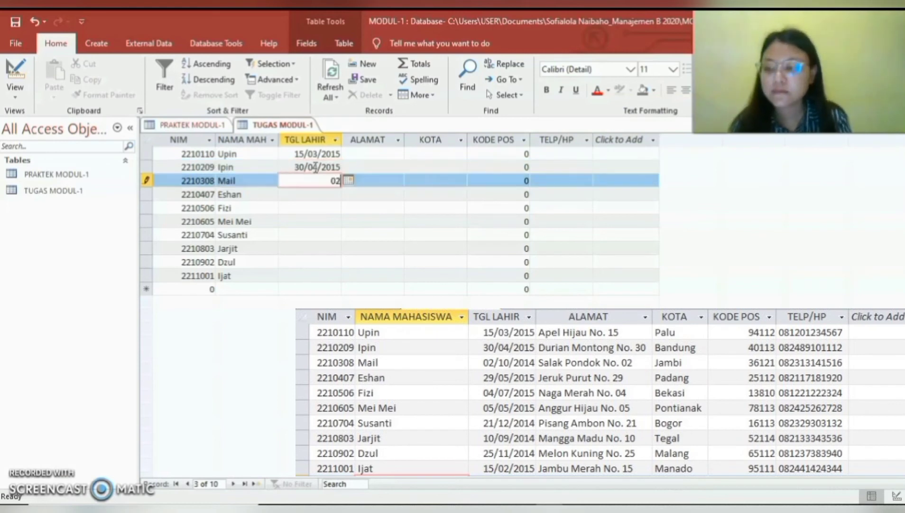
Step: Enter the dates of birth in the TGL LAHIR column for the fourth to seventh records
key(Down)
text(29/05/2015)
key(Down)
text(04/07/2015)
key(Down)
text(05/05/2015)
key(Down)
text(21/12/2014)
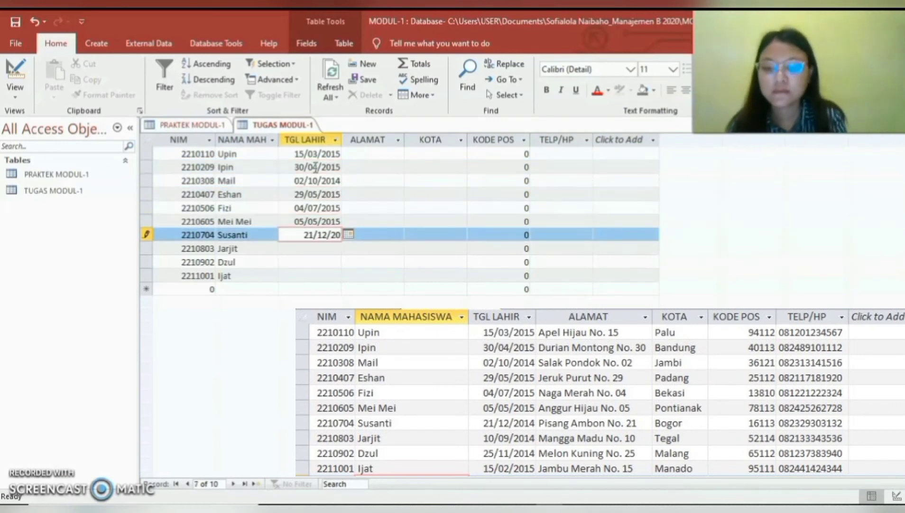
Step: Enter the dates of birth in the TGL LAHIR column for the last three records
key(Down)
text(10/09/2014)
key(Down)
text(25/11/2014)
key(Down)
text(15/02/2015)
Step: Enter the street addresses in the ALAMAT column for the first five records
click(369, 154)
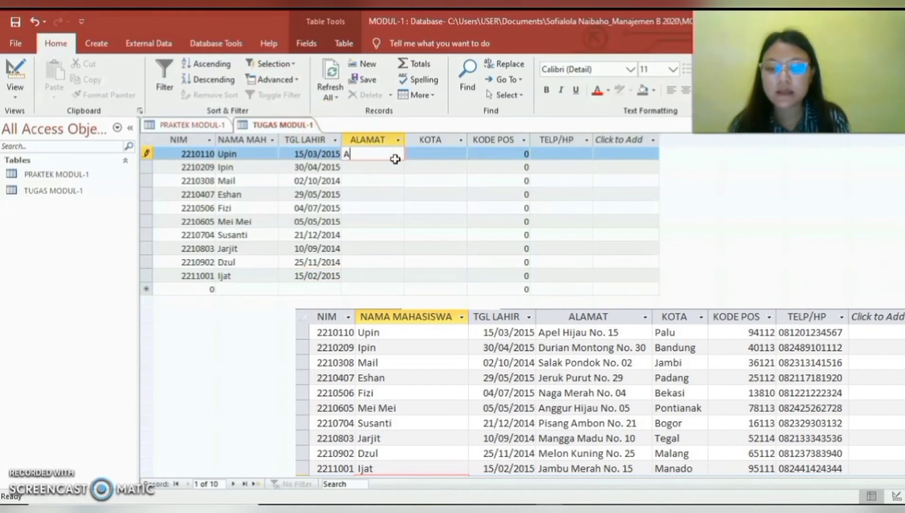
text(Apel Hijau No. 15)
key(Down)
text(Durian Montong No. 30)
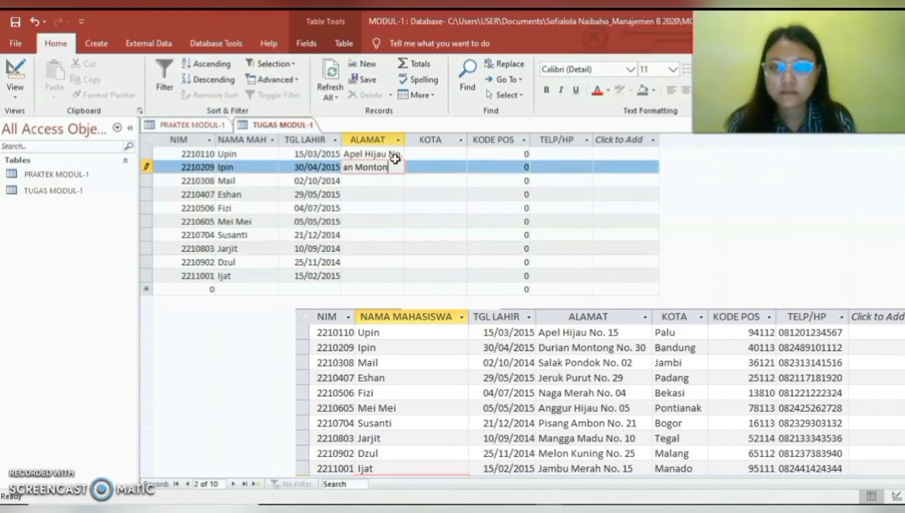
key(Down)
text(Salak Pondok No. 02)
key(Down)
text(Jeruk Purut No. 29)
key(Down)
text(Naga Merah No. 04)
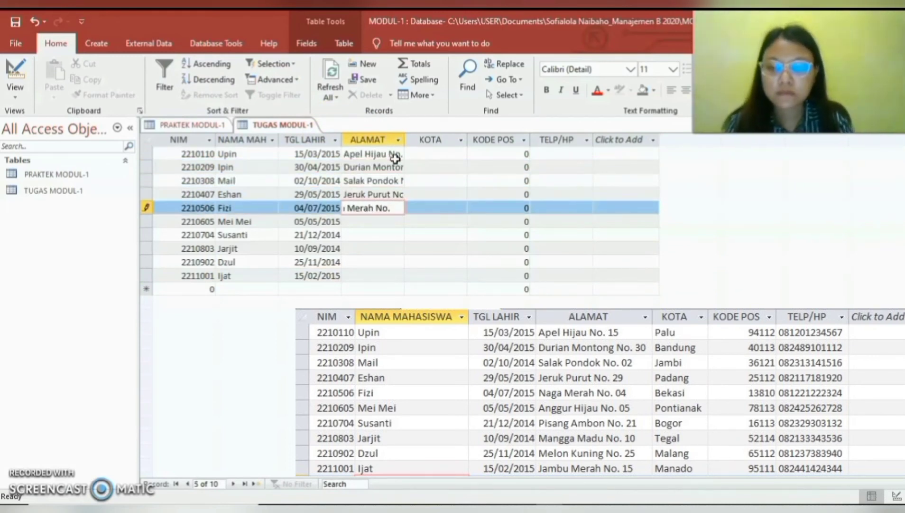
Step: Enter the street addresses in the ALAMAT column for the last five records
key(Down)
text(Anggur Hijau No. 05)
key(Down)
text(Pisang Ambon No. 21)
key(Down)
text(Mangga Madu No. 10)
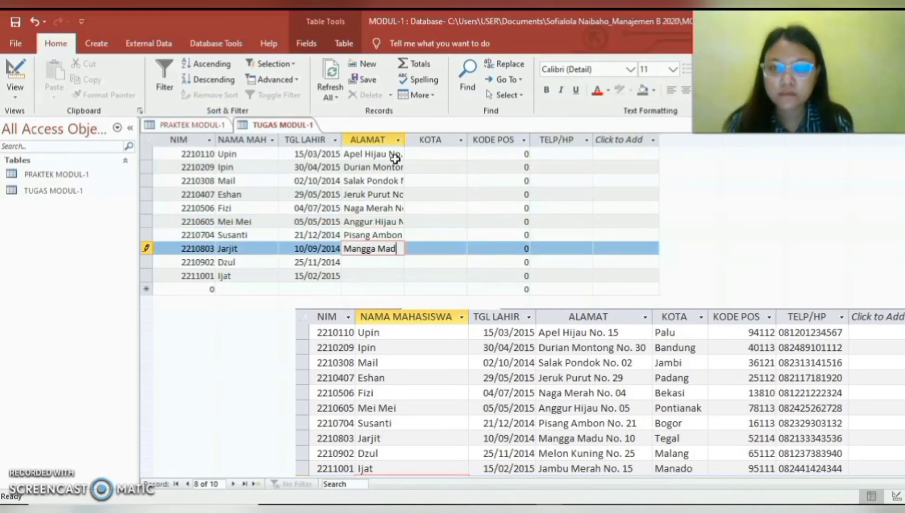
key(Down)
text(Melon Kuning No. 25)
key(Down)
text(Jambu Merah No. 15)
Step: Fill the KOTA column of the first five records with Palu, Bandung, Jambi, Padang and Bekasi
click(445, 142)
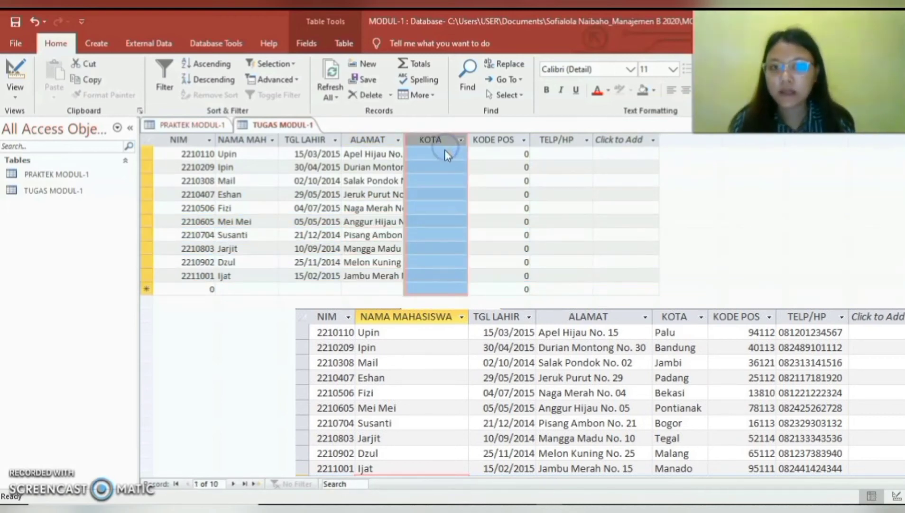
click(434, 153)
text(Palu)
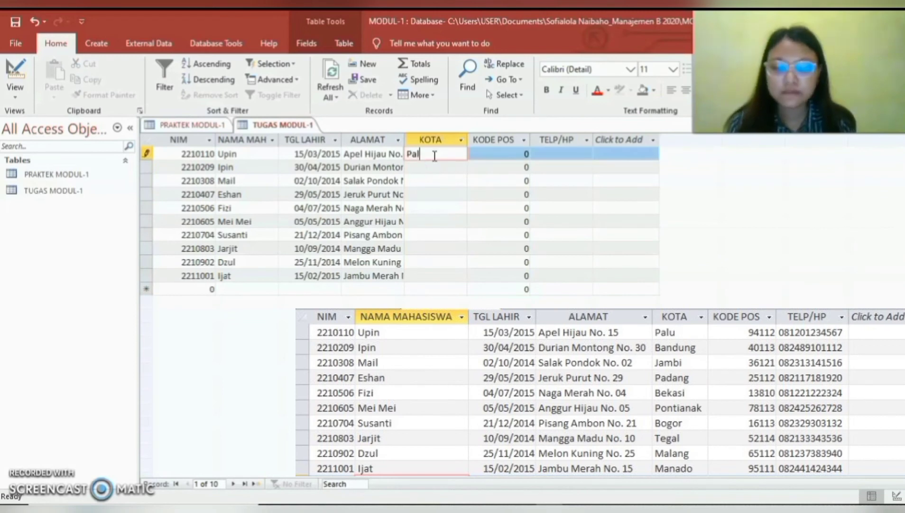
key(Down)
text(Bandung)
key(Down)
text(Jambi)
key(Down)
text(Padang)
key(Down)
text(Bekasi)
Step: Fill the KOTA column of the last five records with Pontianak, Bogor, Tegal, Malang and Manado
key(Down)
text(Pontianak)
key(Down)
text(Bogor)
key(Down)
text(Tegal)
key(Down)
text(Malang)
key(Down)
text(Manado)
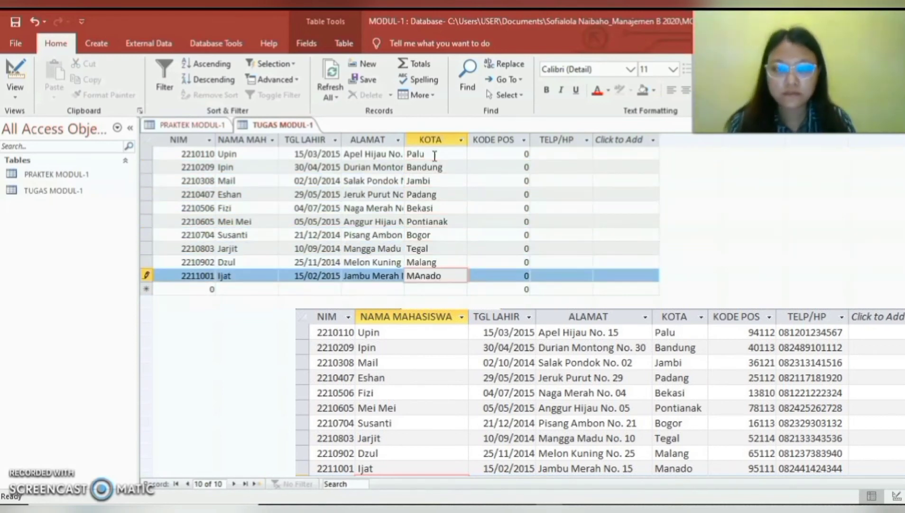
Step: Enter the postal codes 94112, 40113, 36121, 25112, 13810 and 78113 in the KODE POS column of the first six records
click(515, 152)
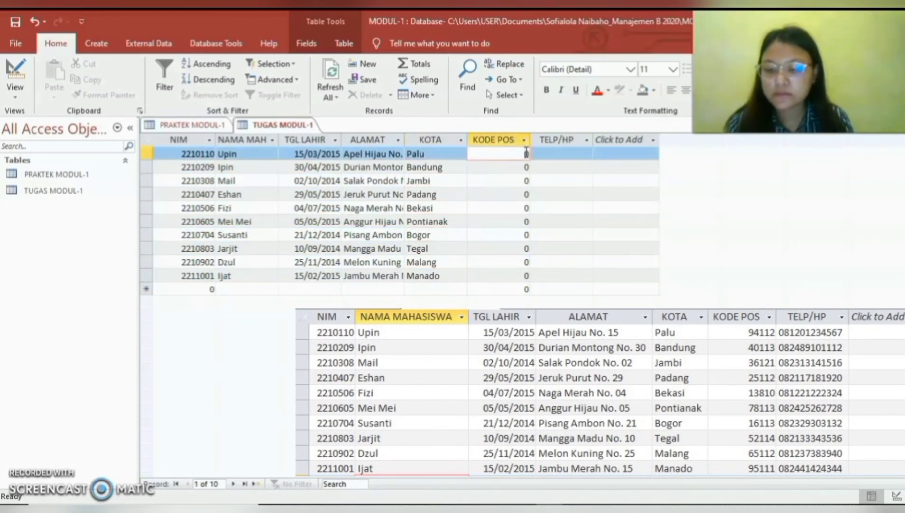
text(94112)
key(Down)
text(40113)
key(Down)
text(36121)
key(Down)
text(25112)
key(Down)
text(13810)
key(Down)
text(78113)
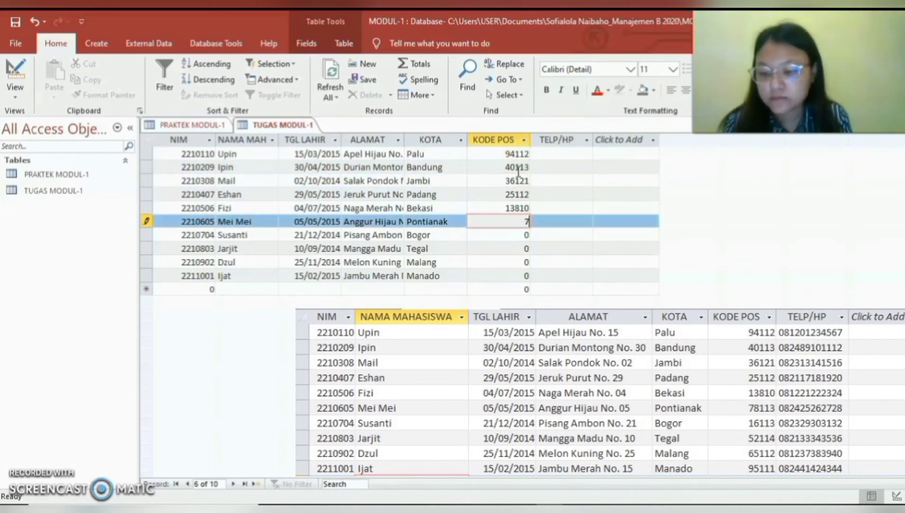
Step: Enter the postal codes 16113, 52114, 65112 and 95111 in the KODE POS column of the last four records
key(Down)
text(16113)
key(Down)
text(52114)
key(Down)
text(65112)
key(Down)
text(95111)
Step: Fill the TELP/HP column of the first five records with each student's phone number from the reference table
click(575, 152)
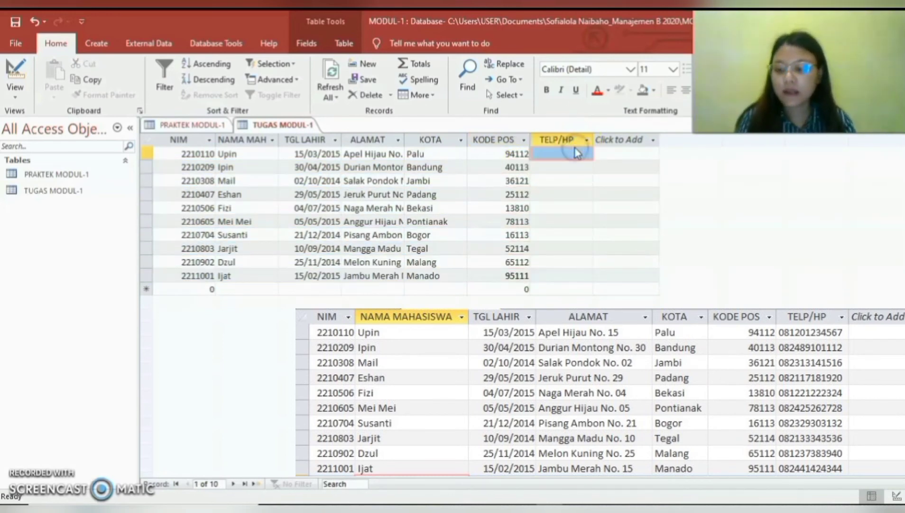
text(081201234567)
key(Down)
text(082489101112)
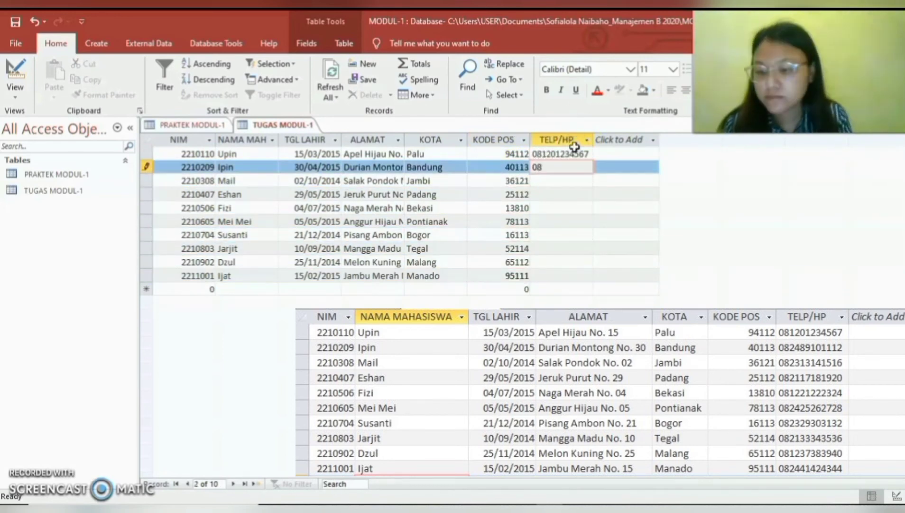
key(Down)
text(082313141516)
key(Down)
text(082117181920)
key(Down)
text(081221222324)
Step: Fill the TELP/HP column of the last five records with each student's phone number from the reference table
key(Down)
text(082425262728)
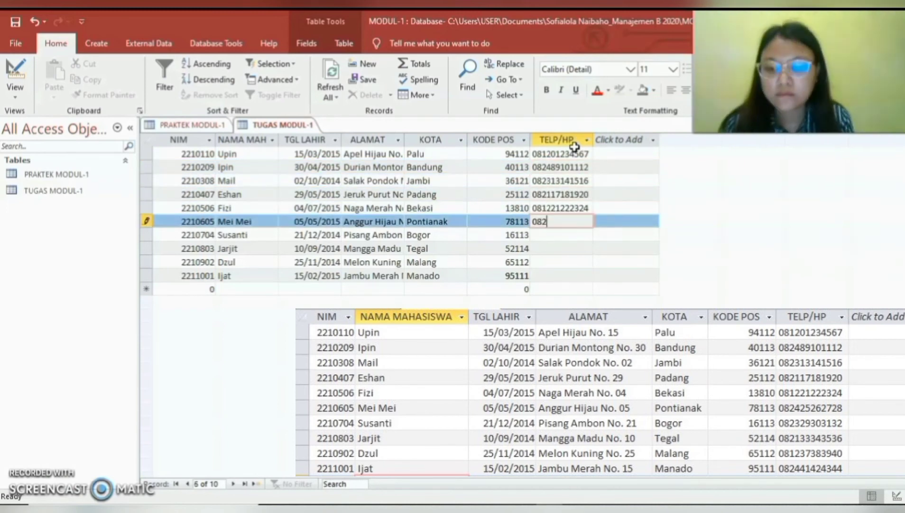
key(Down)
text(082329303132)
key(Down)
text(082133343536)
key(Down)
text(081237383940)
key(Down)
text(082441424344)
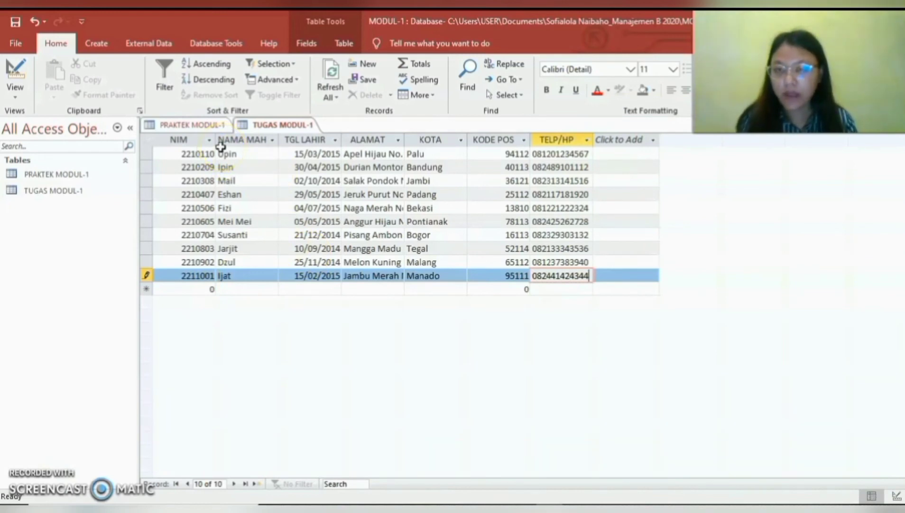
Step: Fit the column widths from NIM to TELP/HP to their contents in TUGAS MODUL-1 and save the table
drag(216, 140, 194, 140)
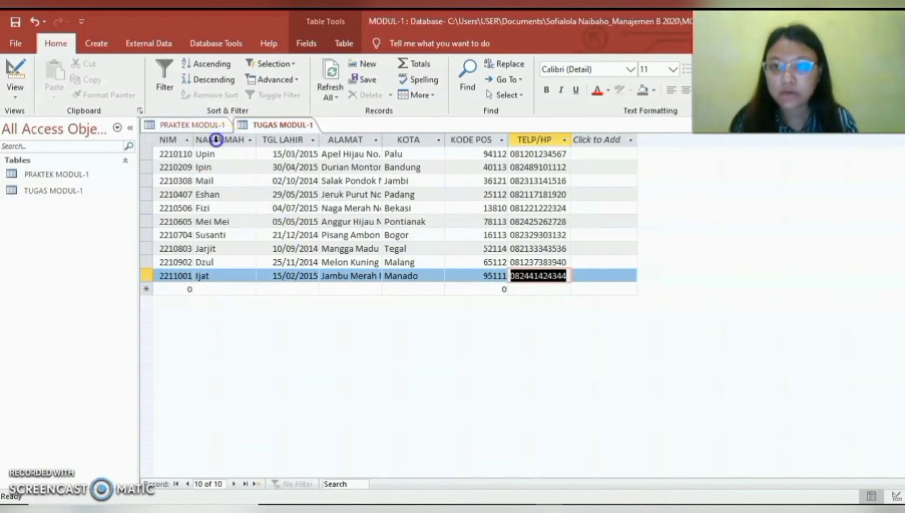
double_click(256, 140)
double_click(357, 138)
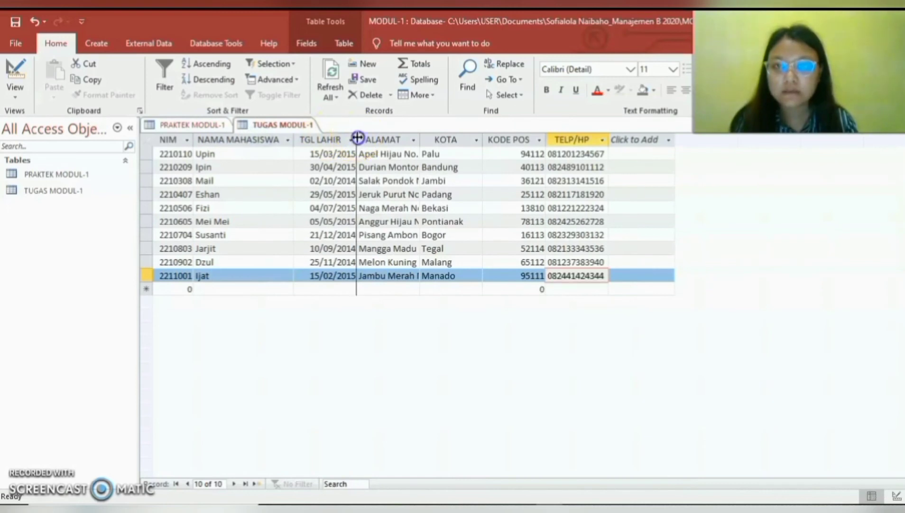
double_click(416, 138)
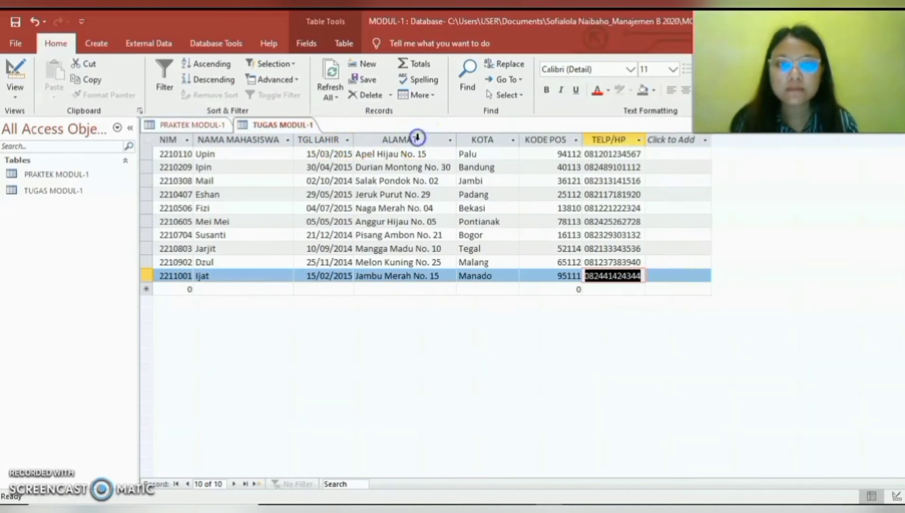
double_click(519, 139)
double_click(630, 139)
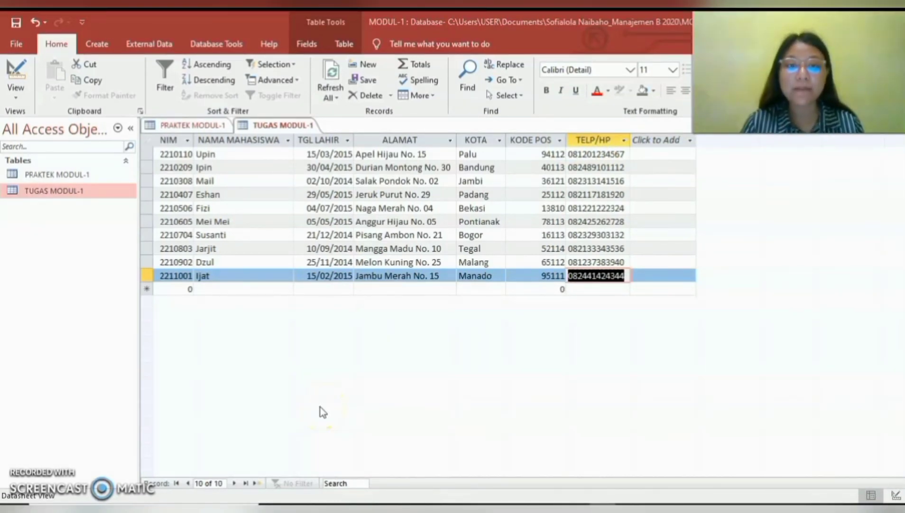
click(17, 22)
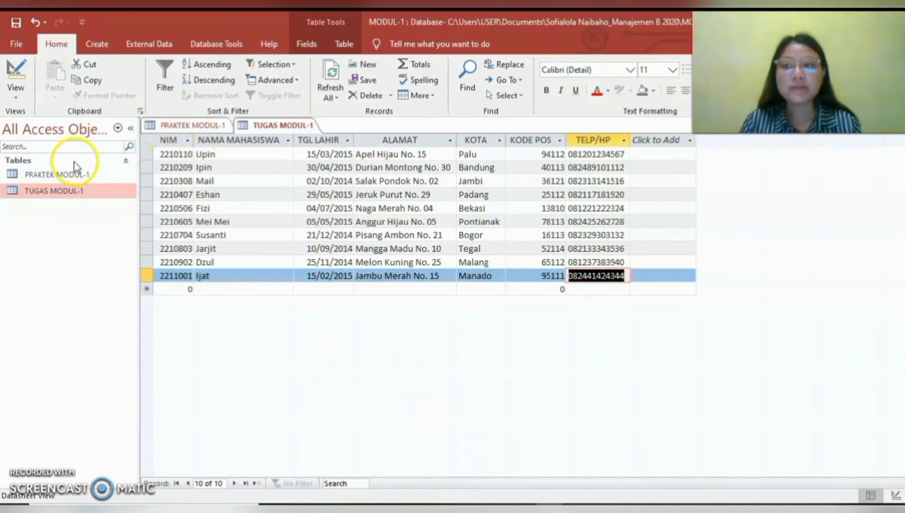
Step: Compare the records and columns of PRAKTEK MODUL-1 and TUGAS MODUL-1 in Datasheet view, ending on PRAKTEK MODUL-1
double_click(77, 177)
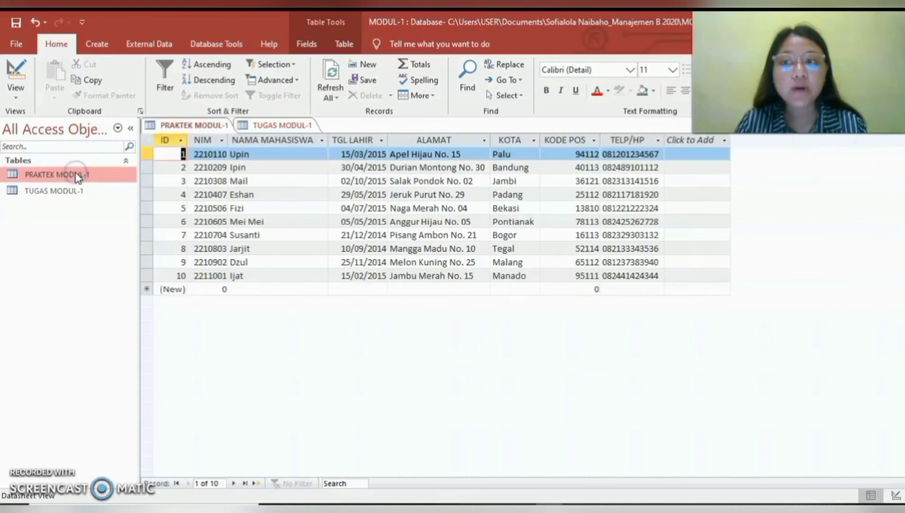
double_click(58, 190)
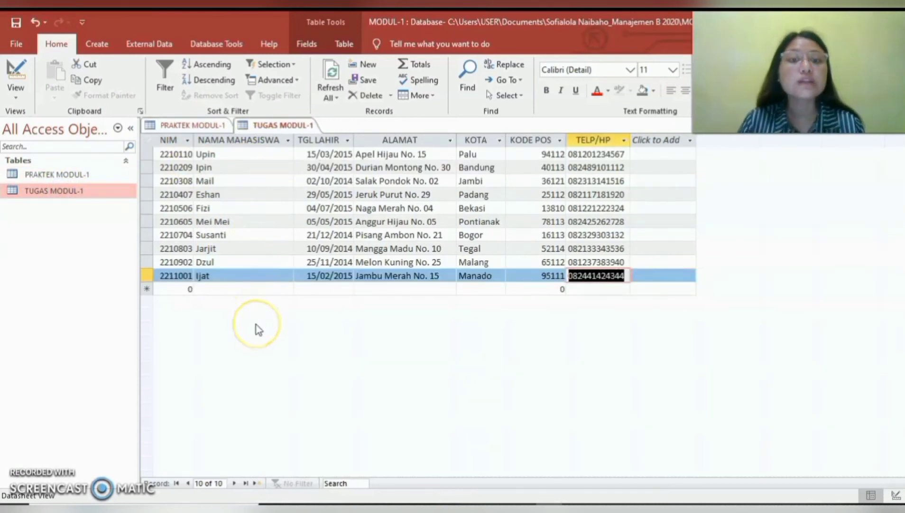
double_click(97, 177)
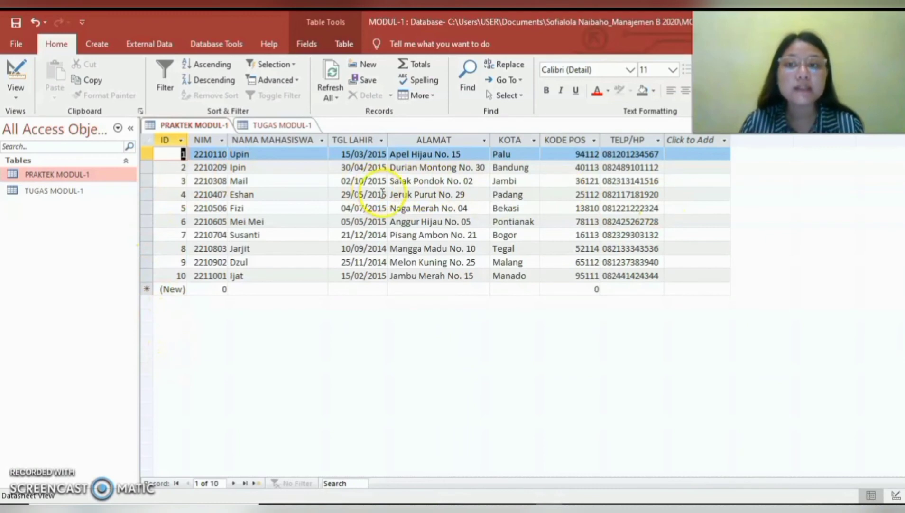
double_click(64, 191)
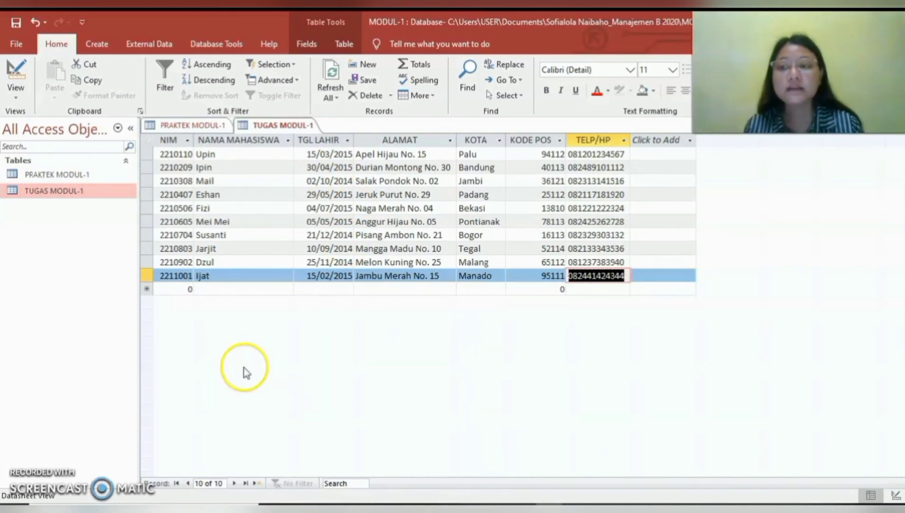
click(93, 174)
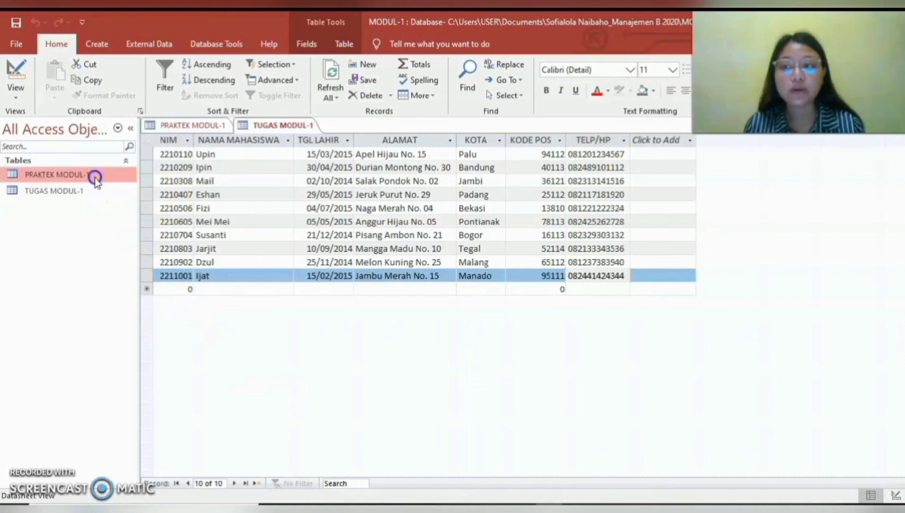
double_click(125, 175)
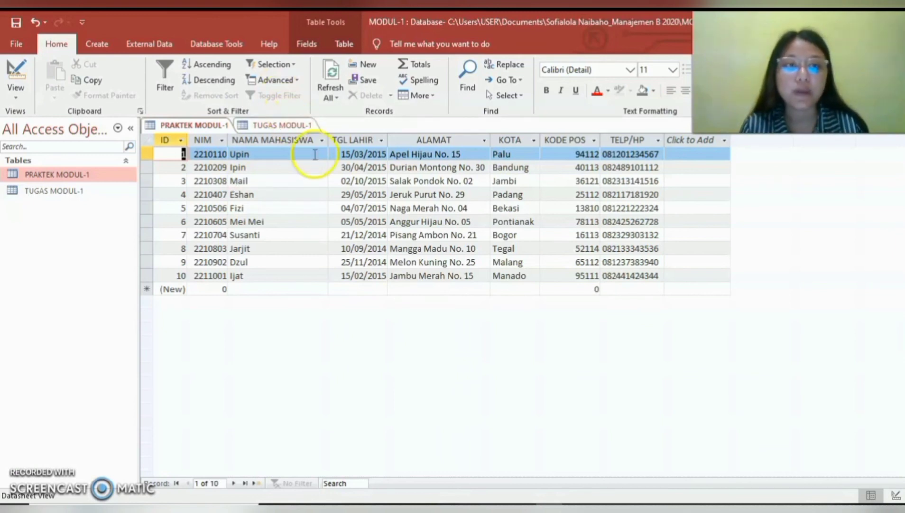
Step: Compare the fields and primary keys of both tables in Design view, ending on the TUGAS MODUL-1 datasheet
click(897, 495)
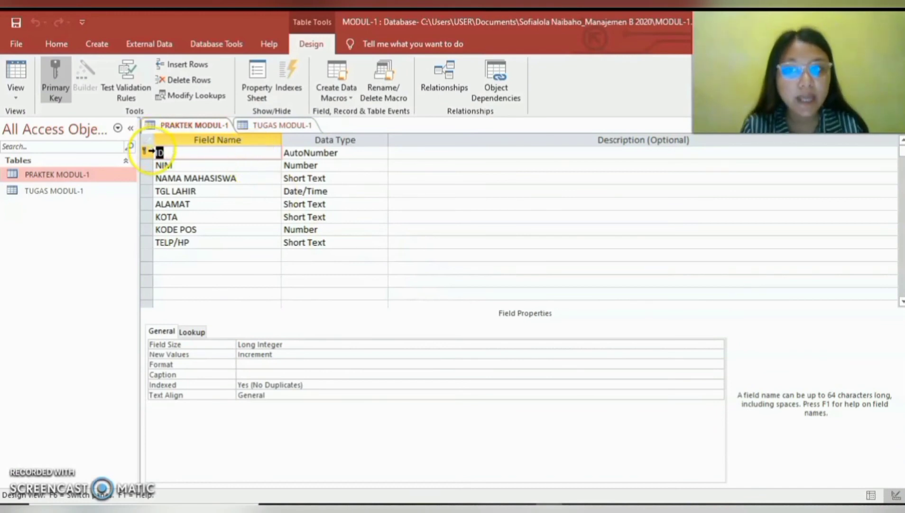
click(271, 124)
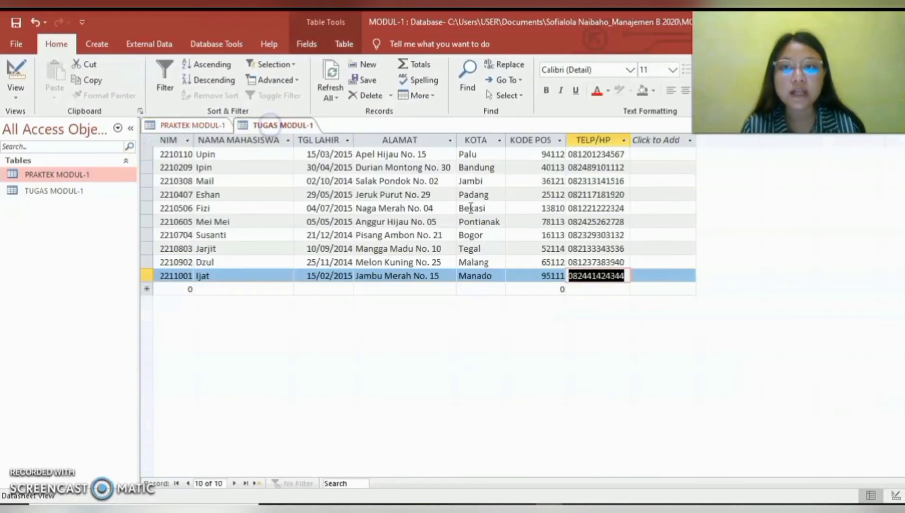
click(896, 497)
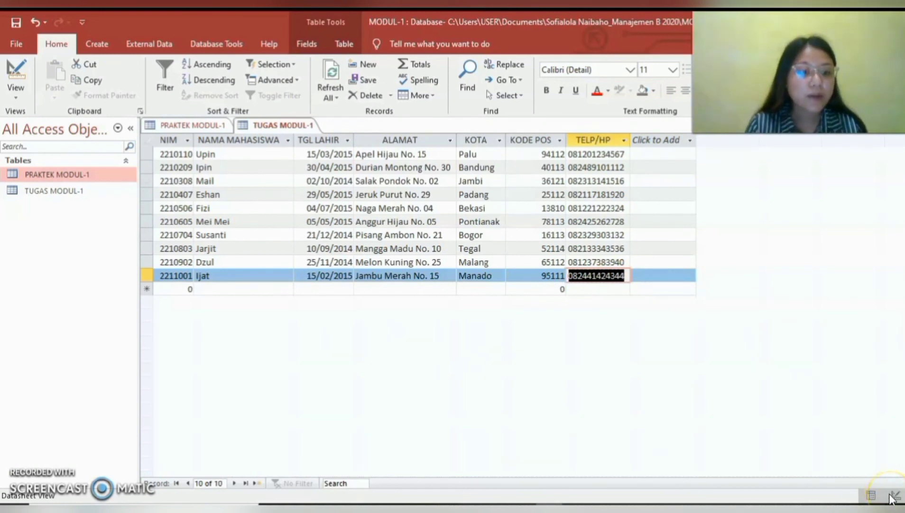
click(896, 496)
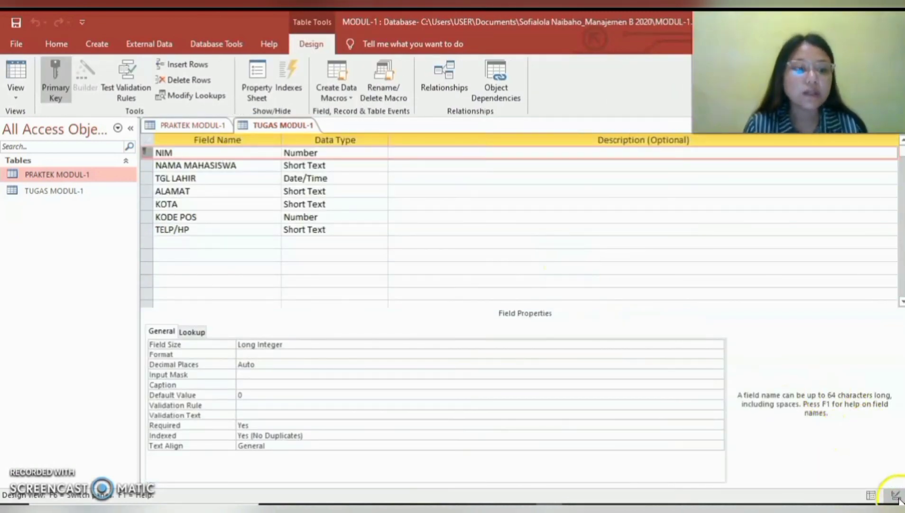
click(875, 496)
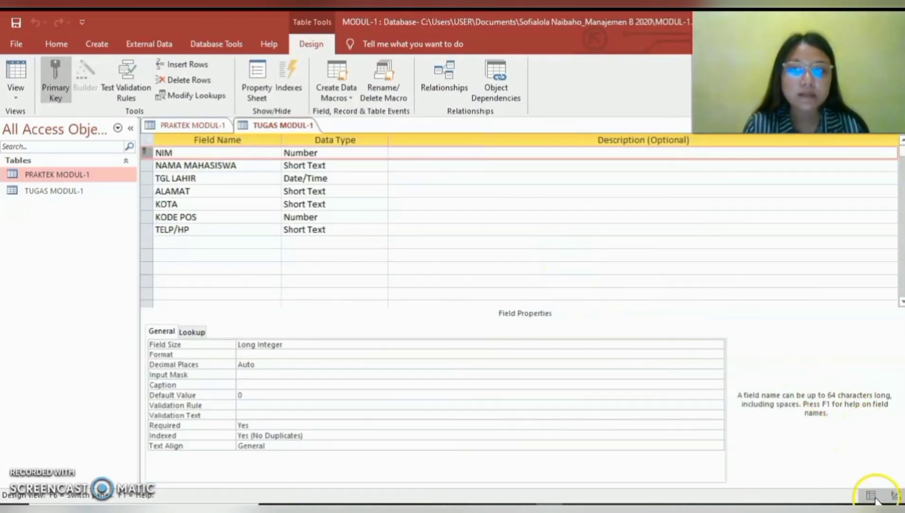
click(870, 496)
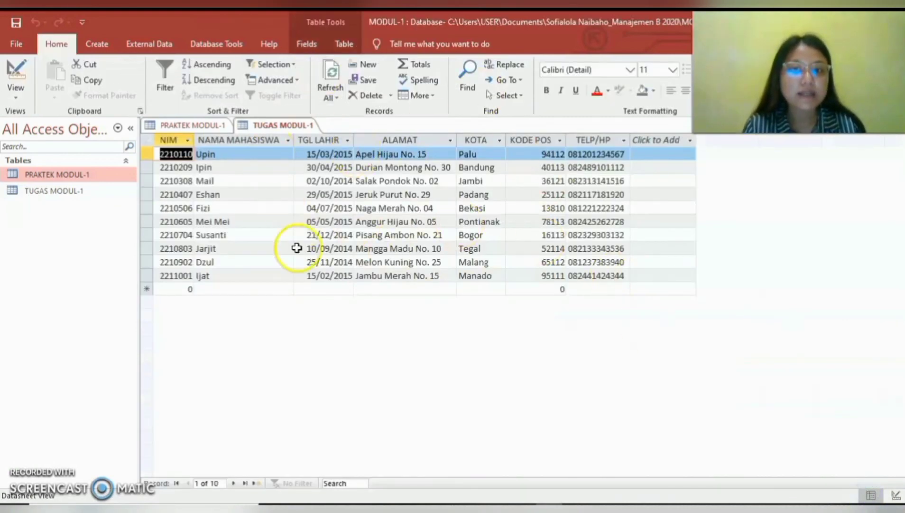
click(194, 125)
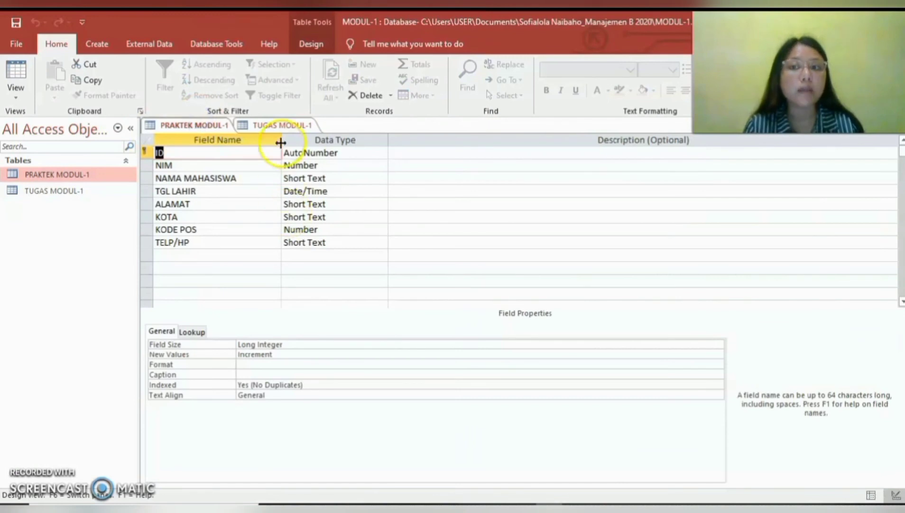
click(282, 124)
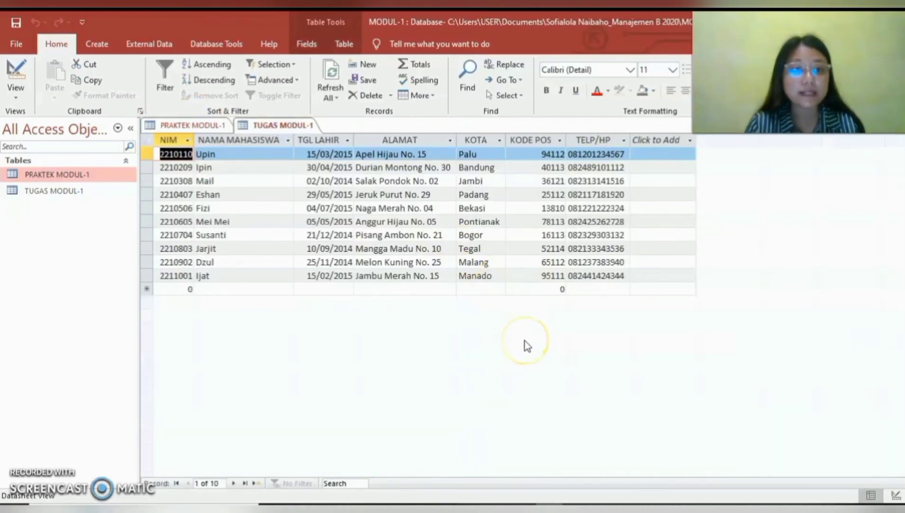